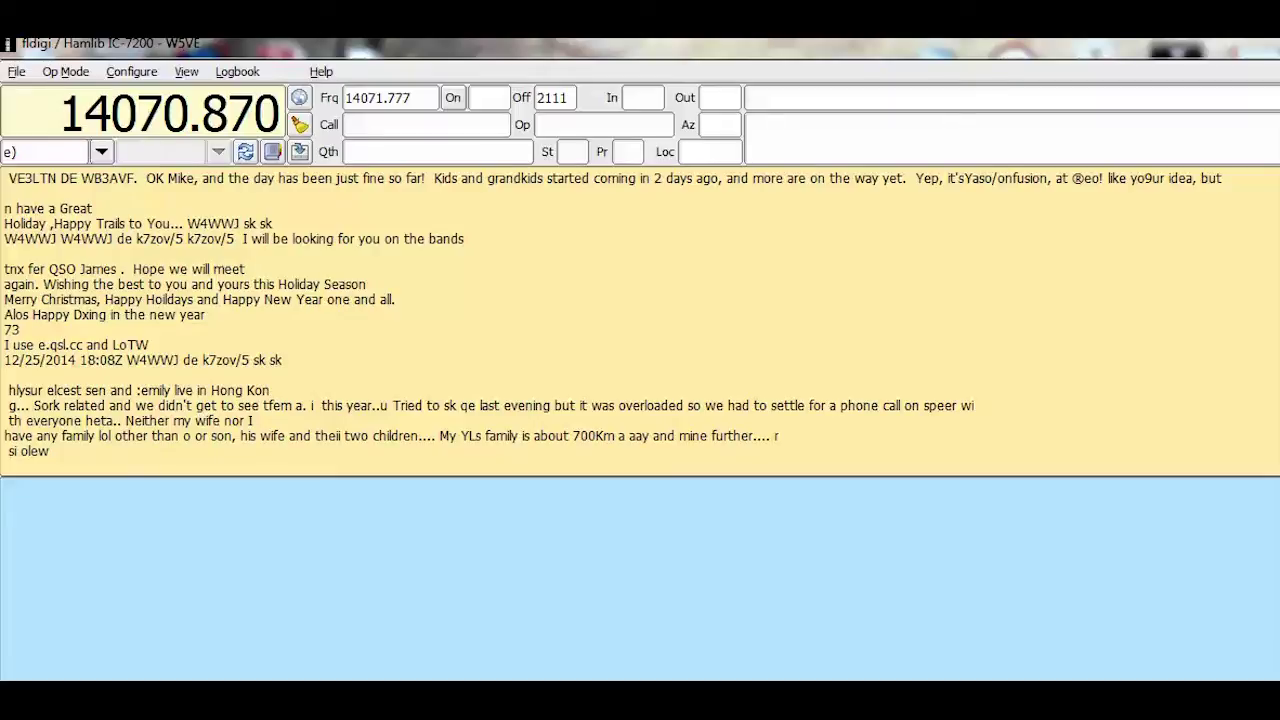
- Send the CQ call with the F1 macro and wait for a station to answer
key("F1")
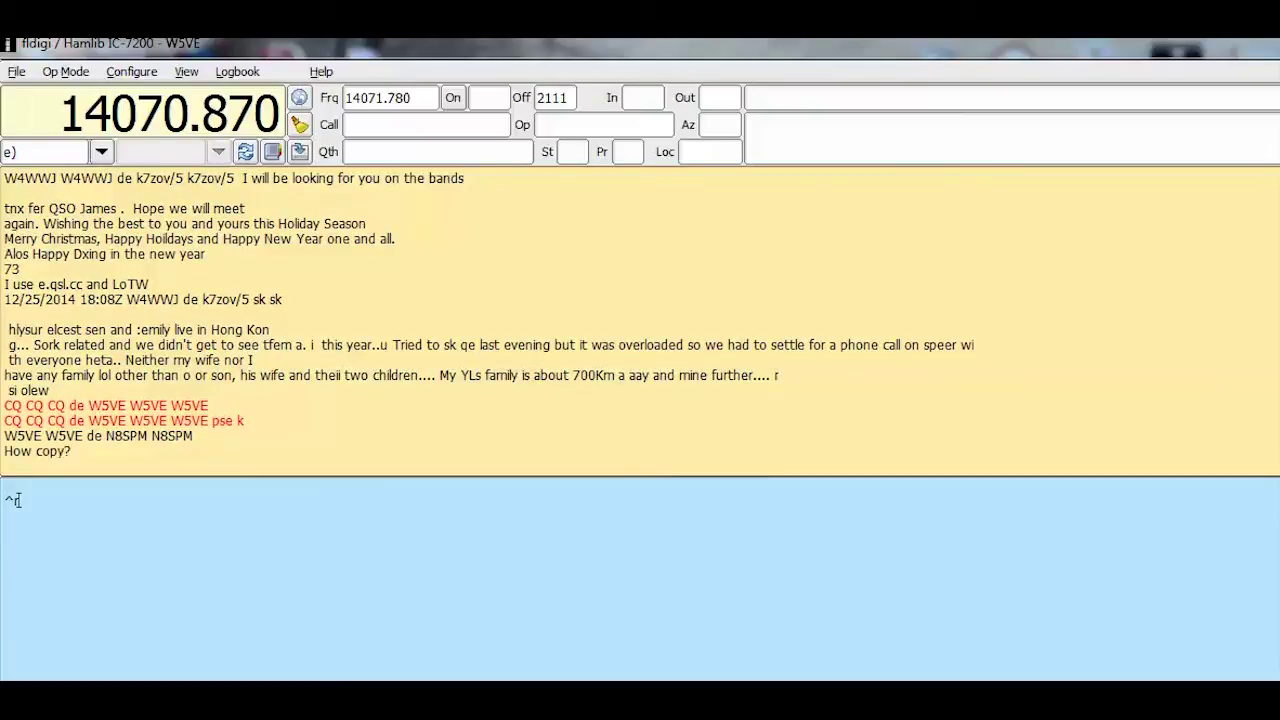
- Type a reply that thanks the station for the call and gives your name and QTH, removing the stray Y
type("N8PSM DE W")
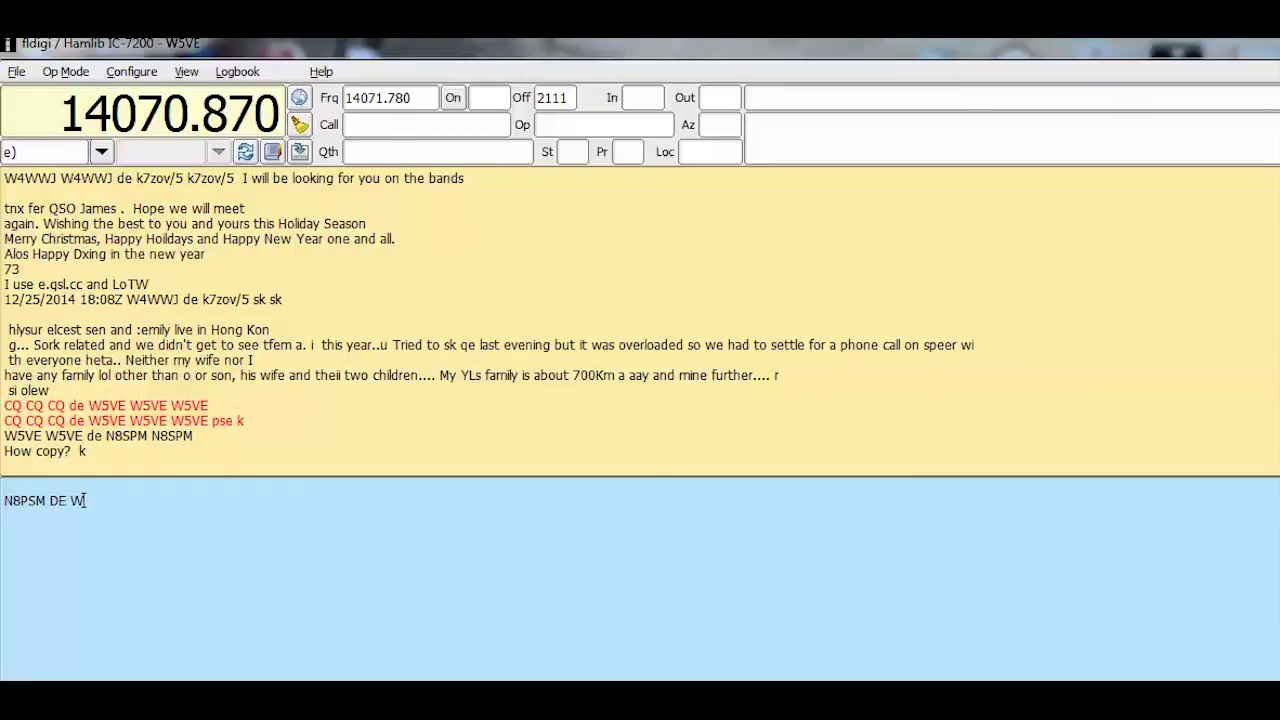
type("5VE ... THANKS FOR CALL")
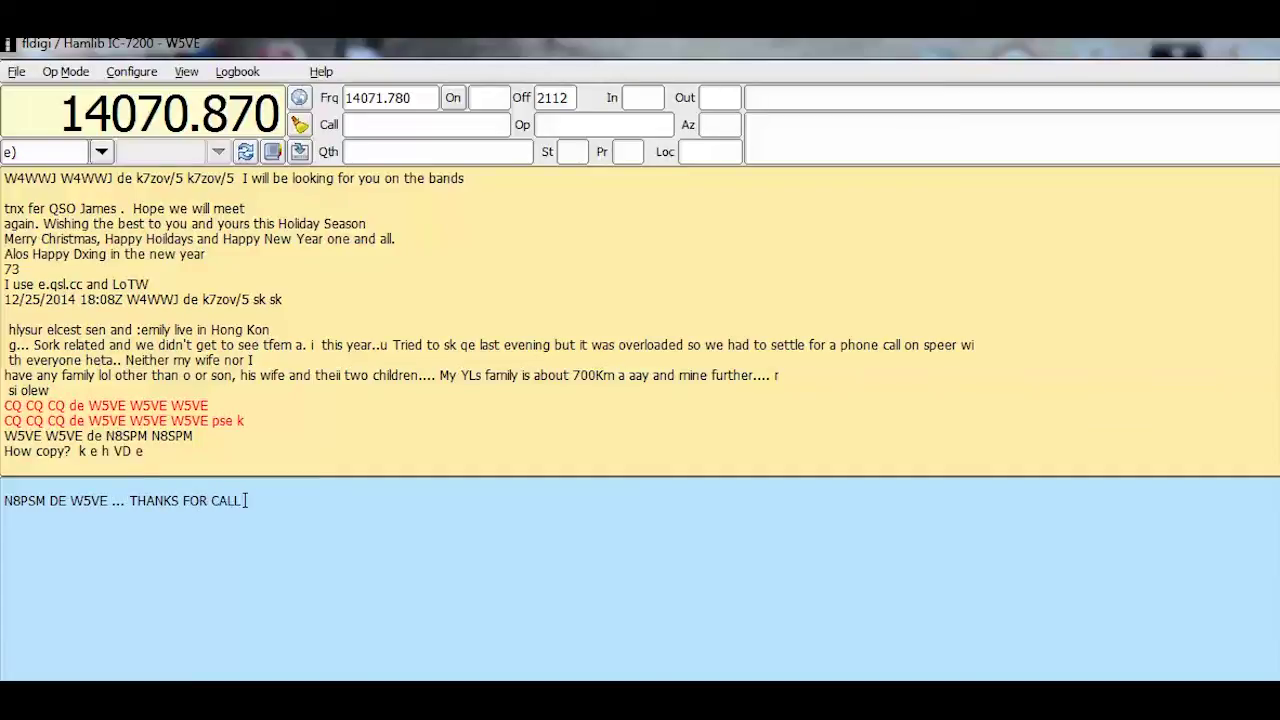
type(" NAME IS R")
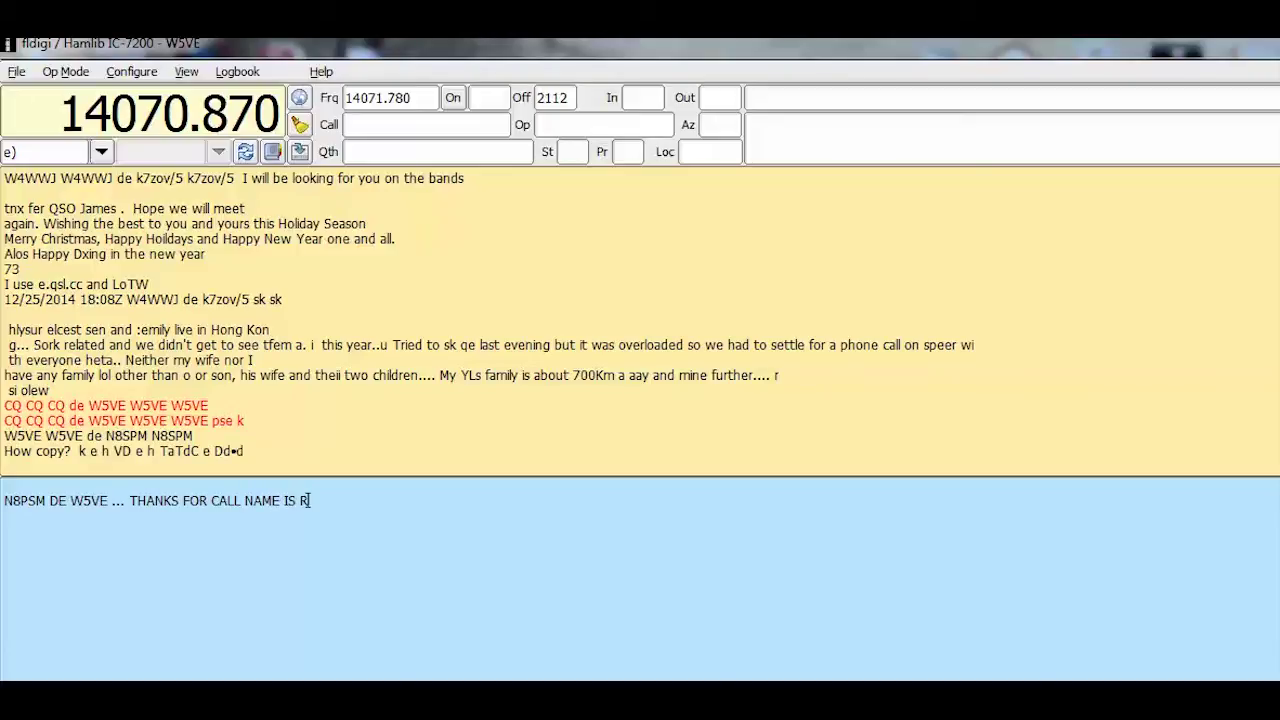
type("ALPH, QTH ALEXAN")
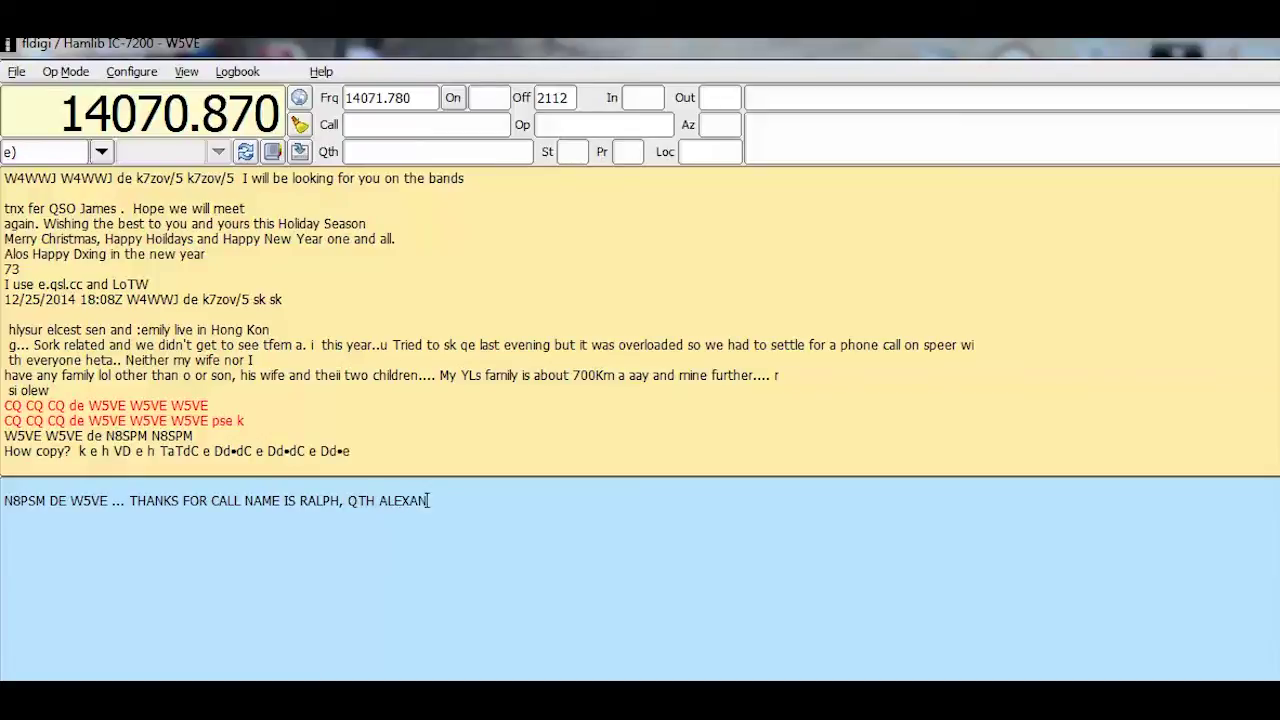
type("DER NC Y")
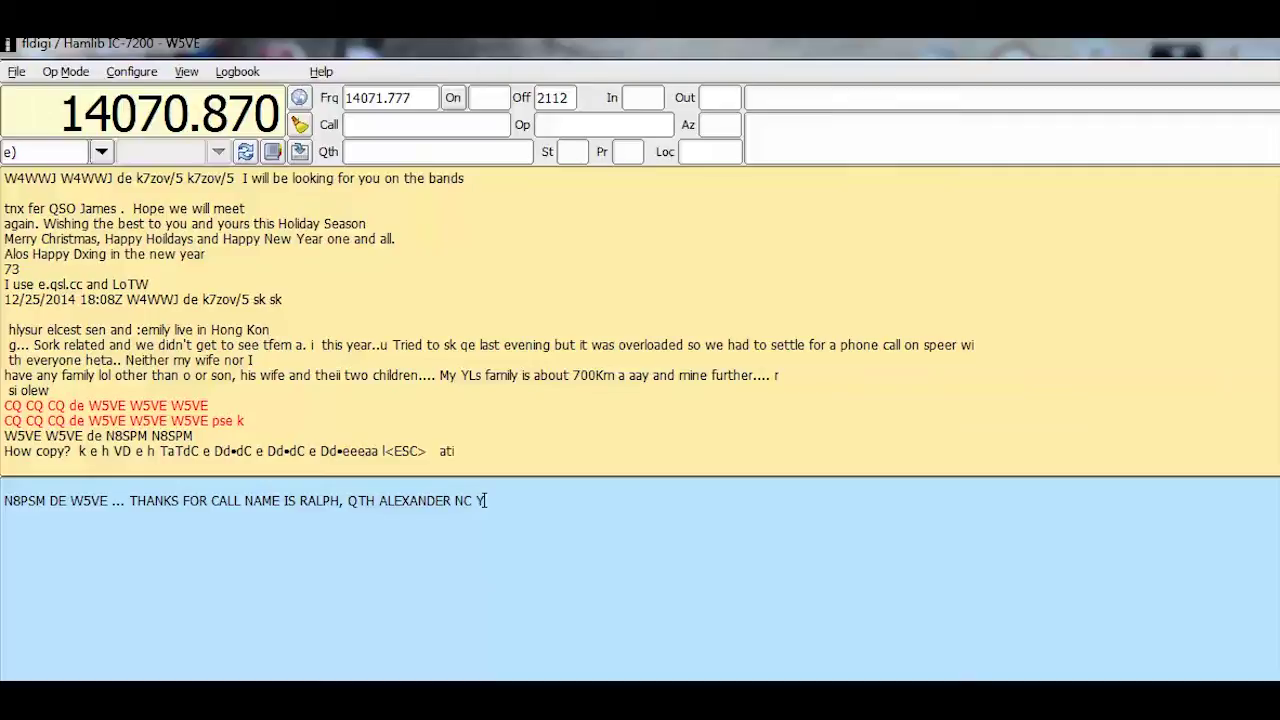
key("BackSpace")
- Add 'UR SIGNAL 589 K' to the reply so the 589 report goes out
type("UR SIGNAL 589 K")
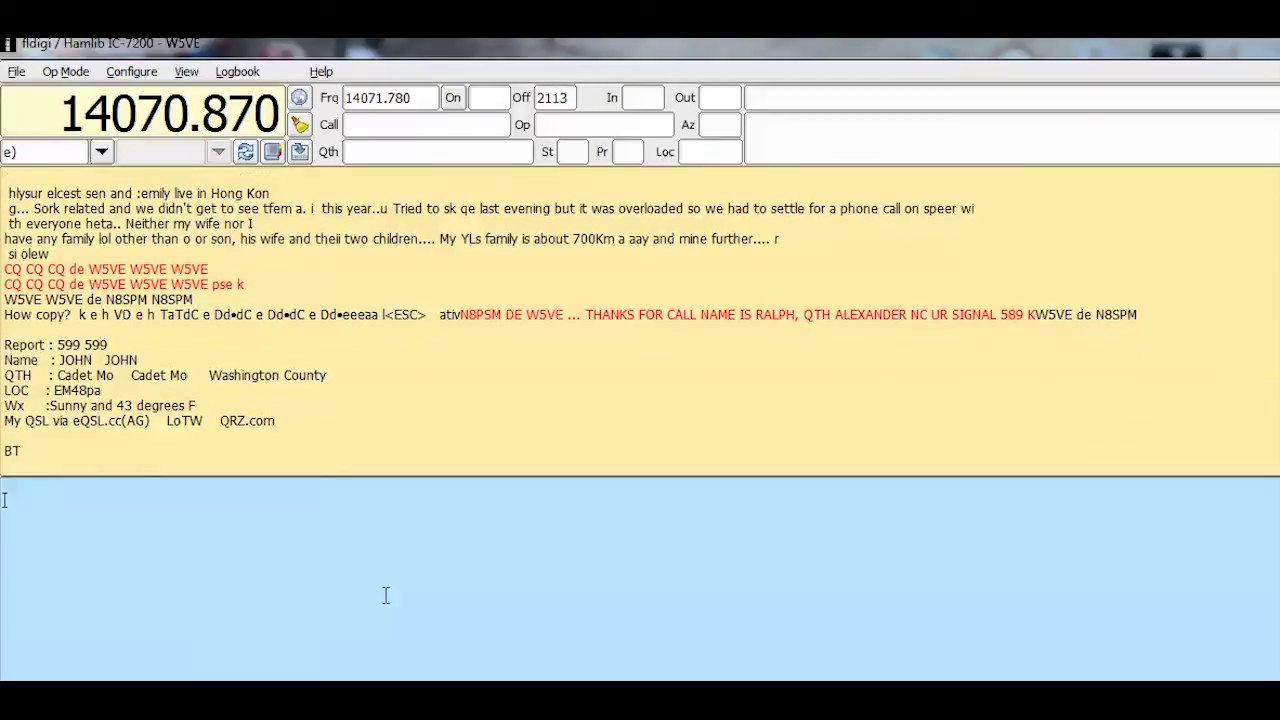
- Type the reply with thanks, a 599 report and Western North Carolina Christmas weather, fixing typos
type("THAN")
key("BackSpace")
key("BackSpace")
key("BackSpace")
key("BackSpace")
type("n8ps")
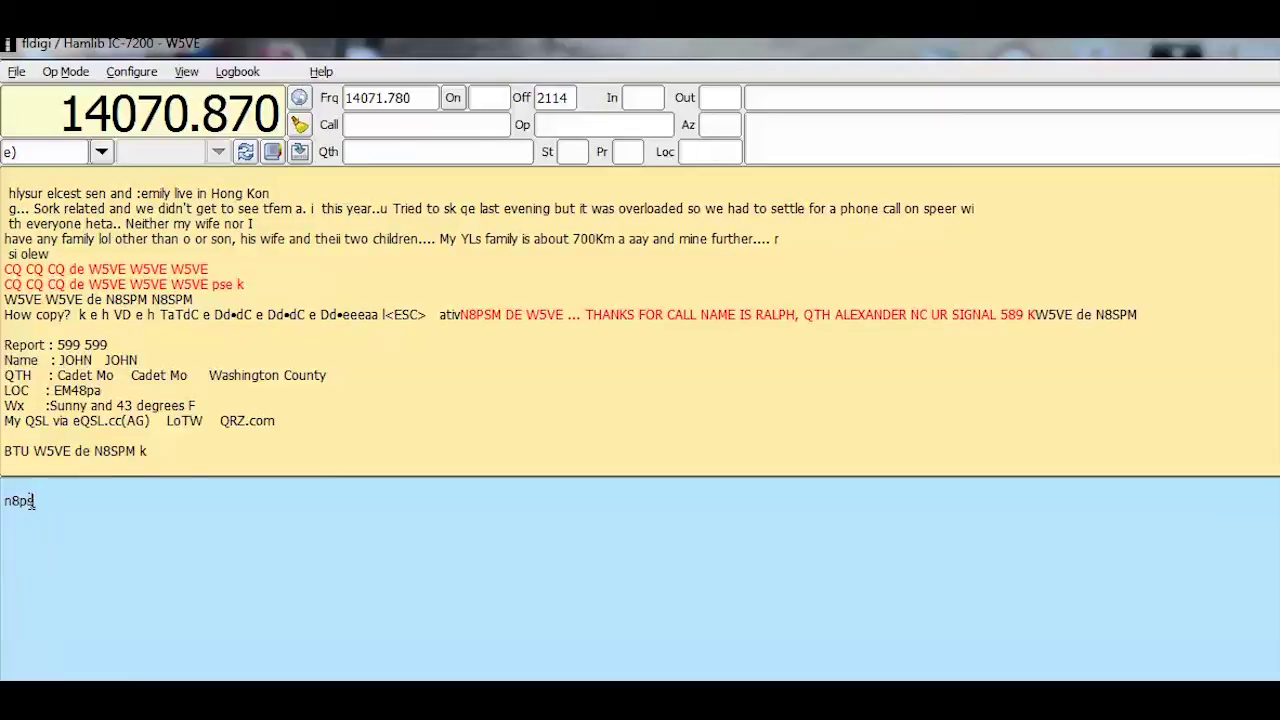
type("m de 25ve, THANKS")
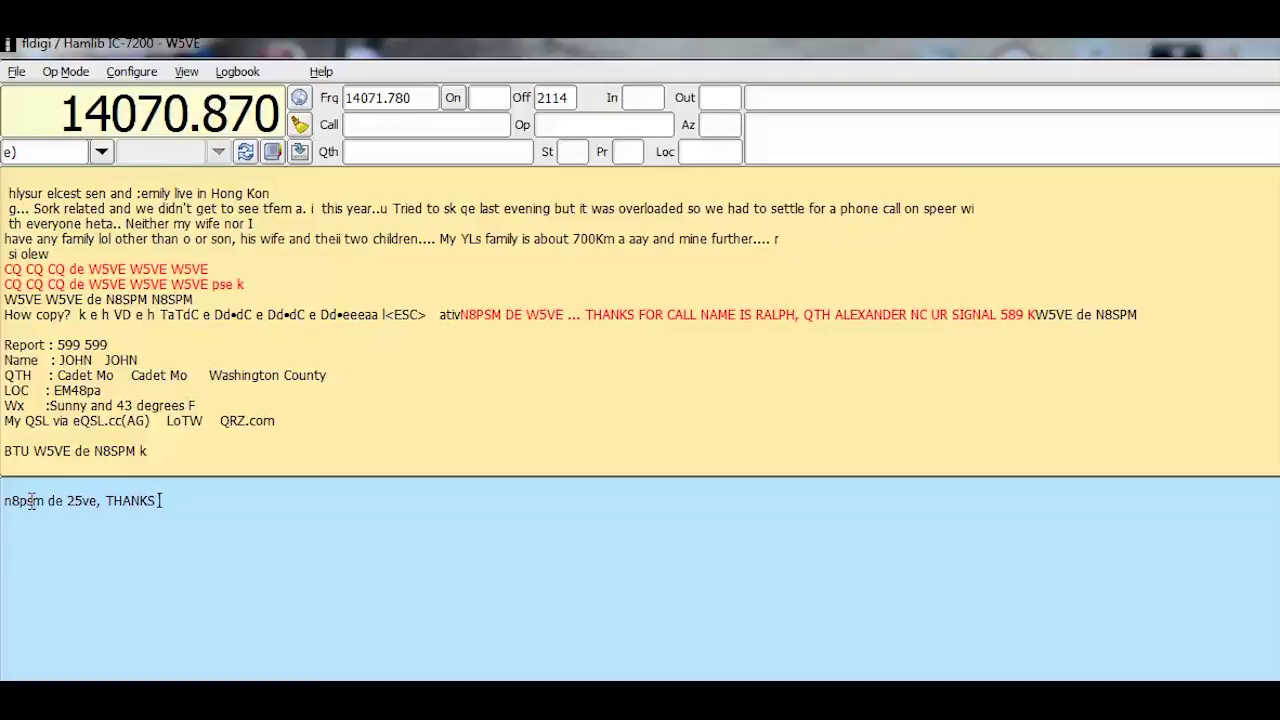
type(" John ... your sig IS 599")
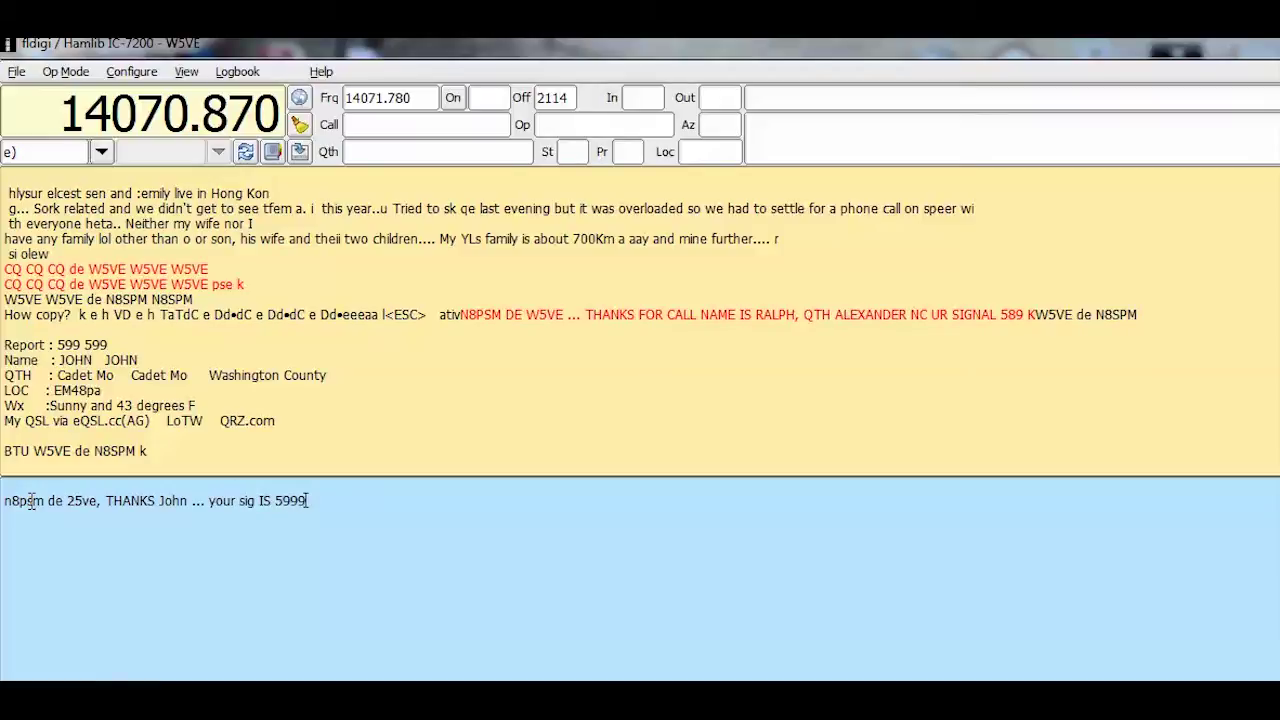
type(" now ... vy")
type("er")
key("BackSpace")
key("BackSpace")
key("BackSpace")
type("100% sounds go")
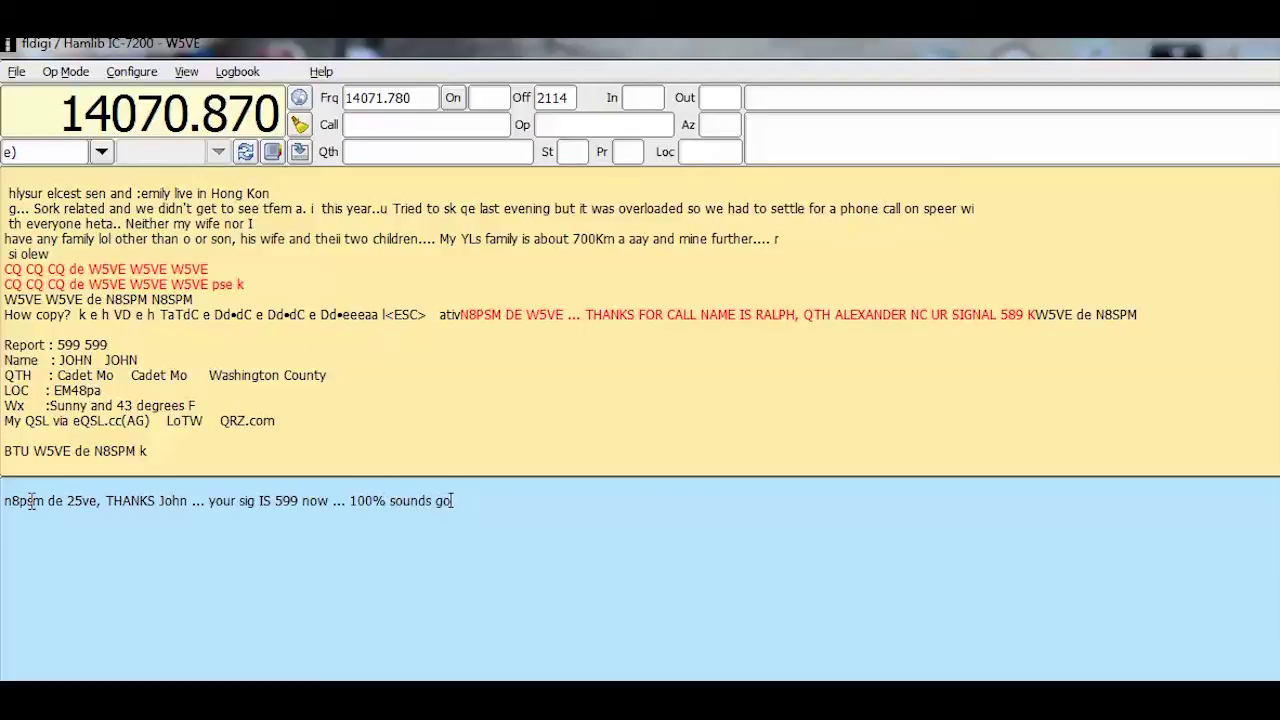
type("od ... we are in mountains of")
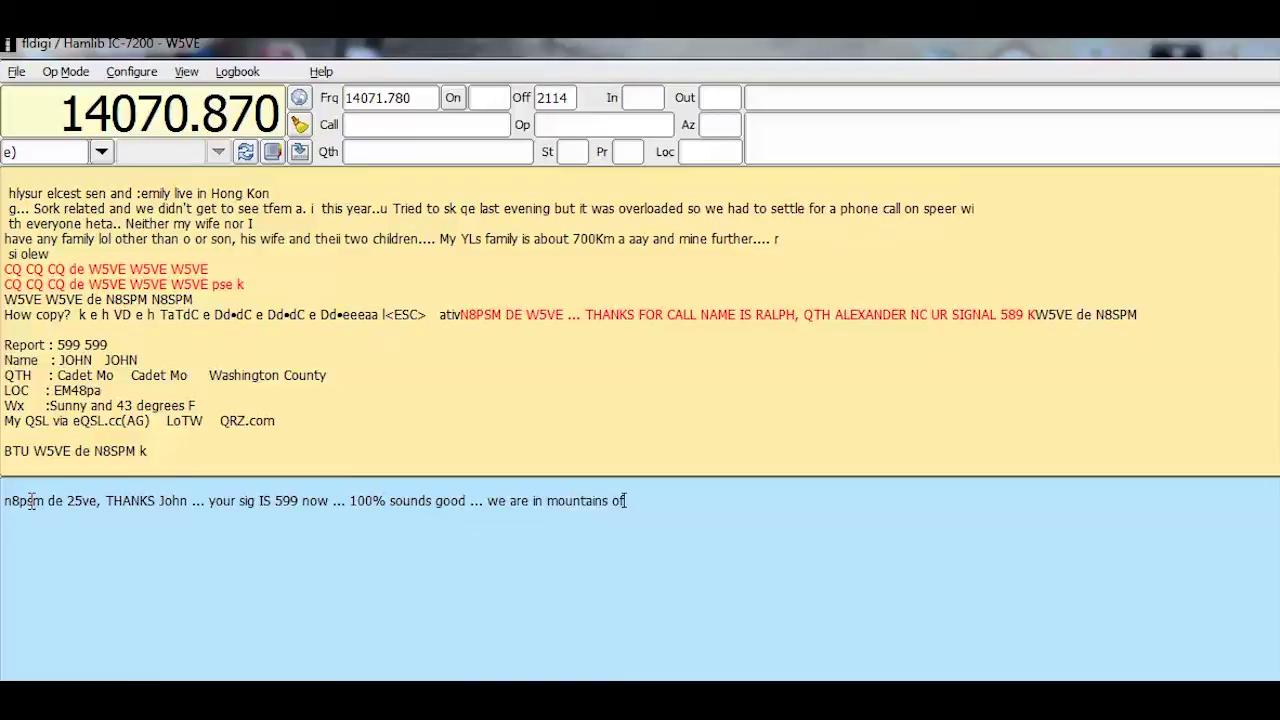
type(" Western North Caro")
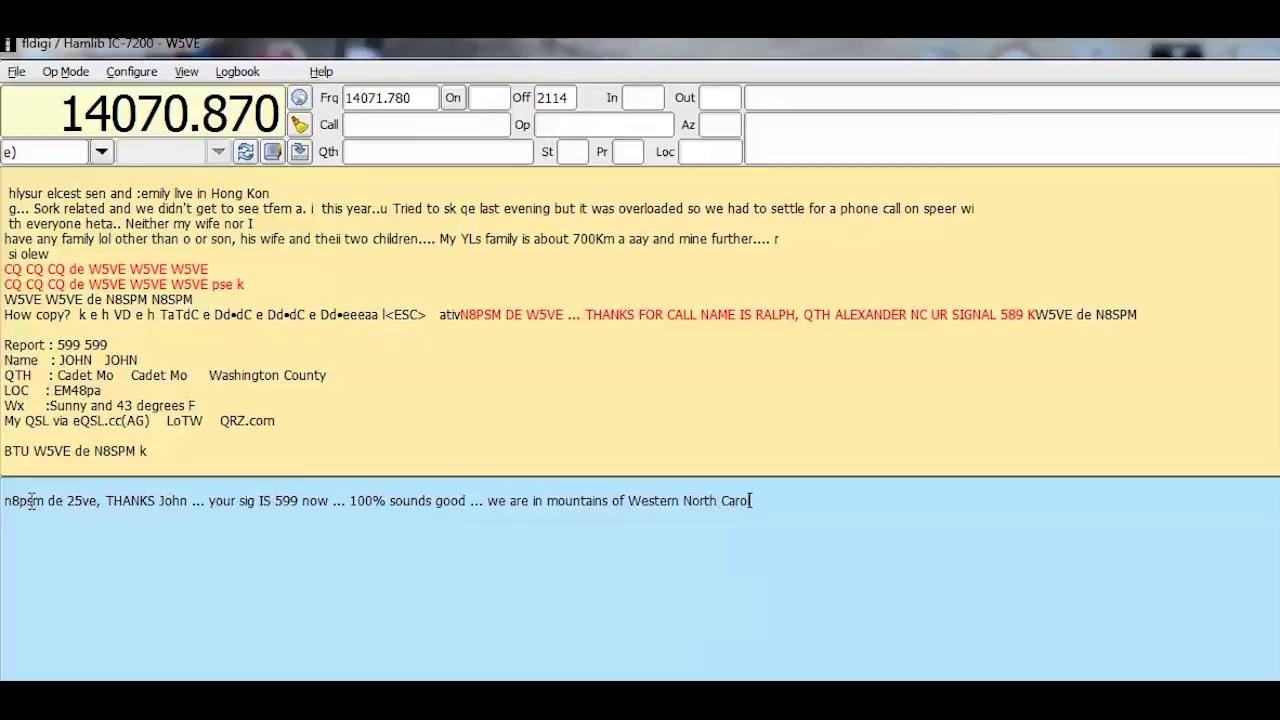
type("lina ... nice Christmas weathe")
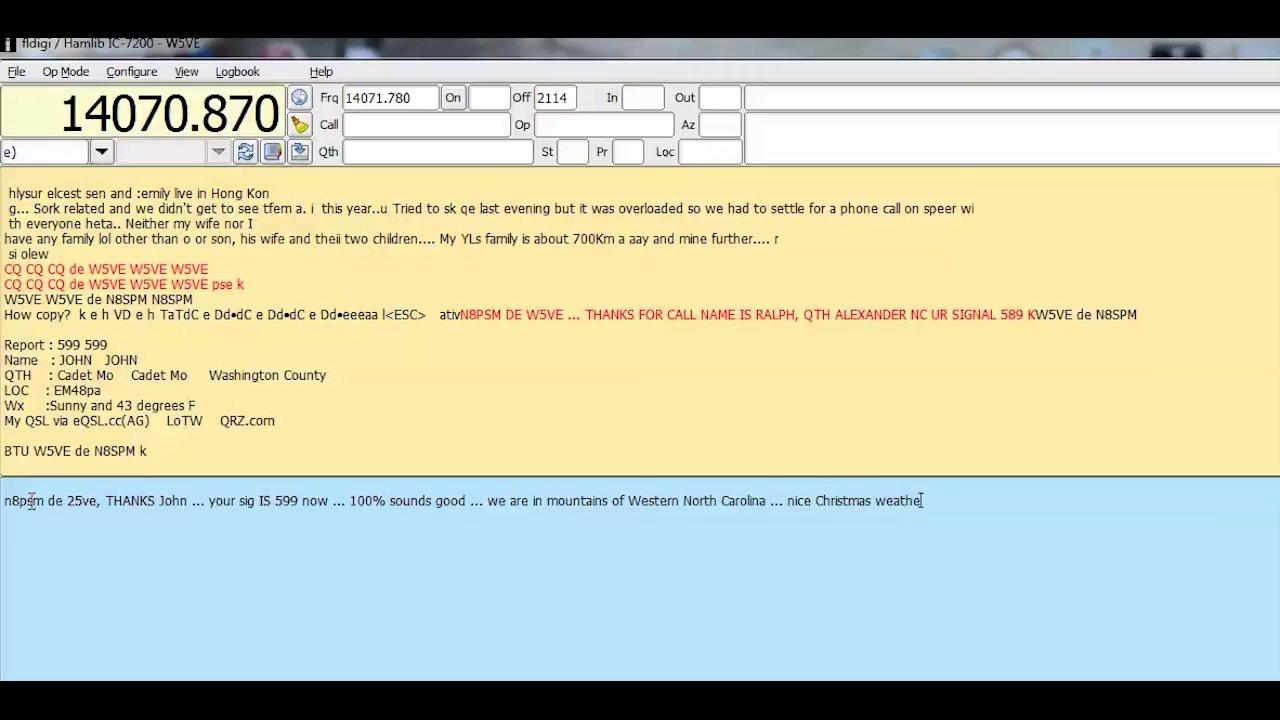
type("r today. k")
key("Return")
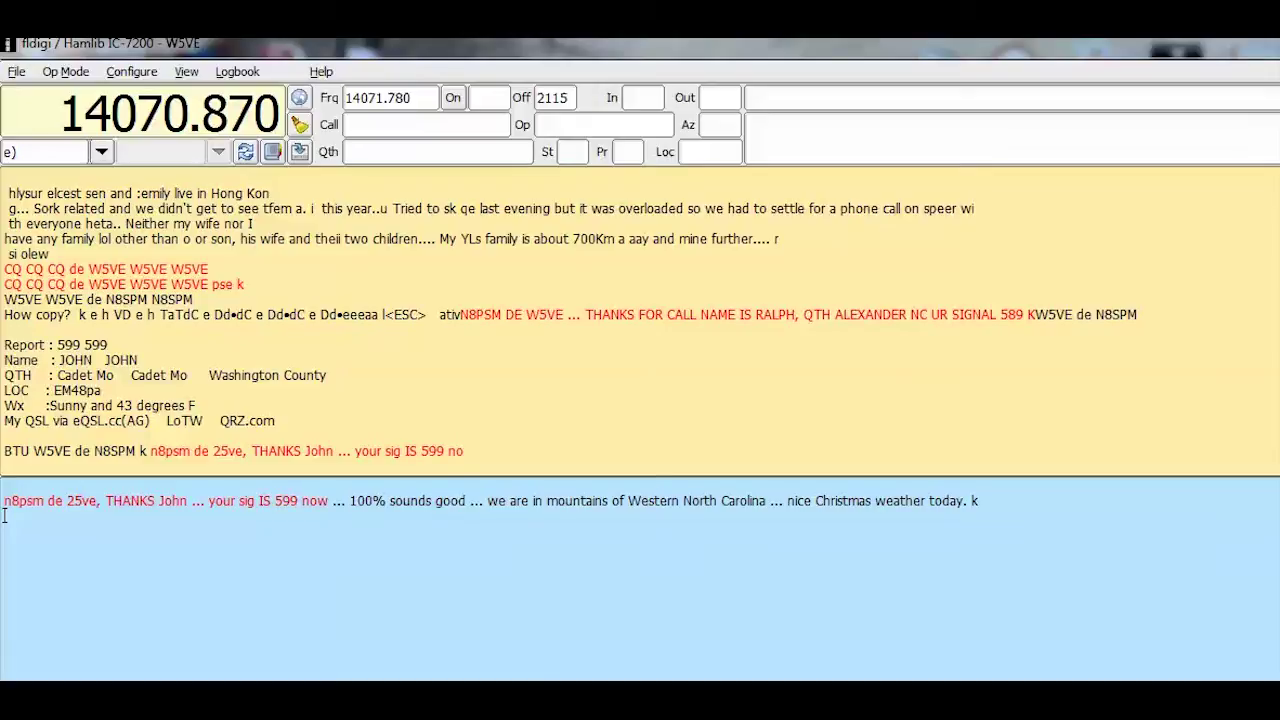
- Replace the closing k with a 'de' plus your own callsign sign-off ending in k
left_click(996, 502)
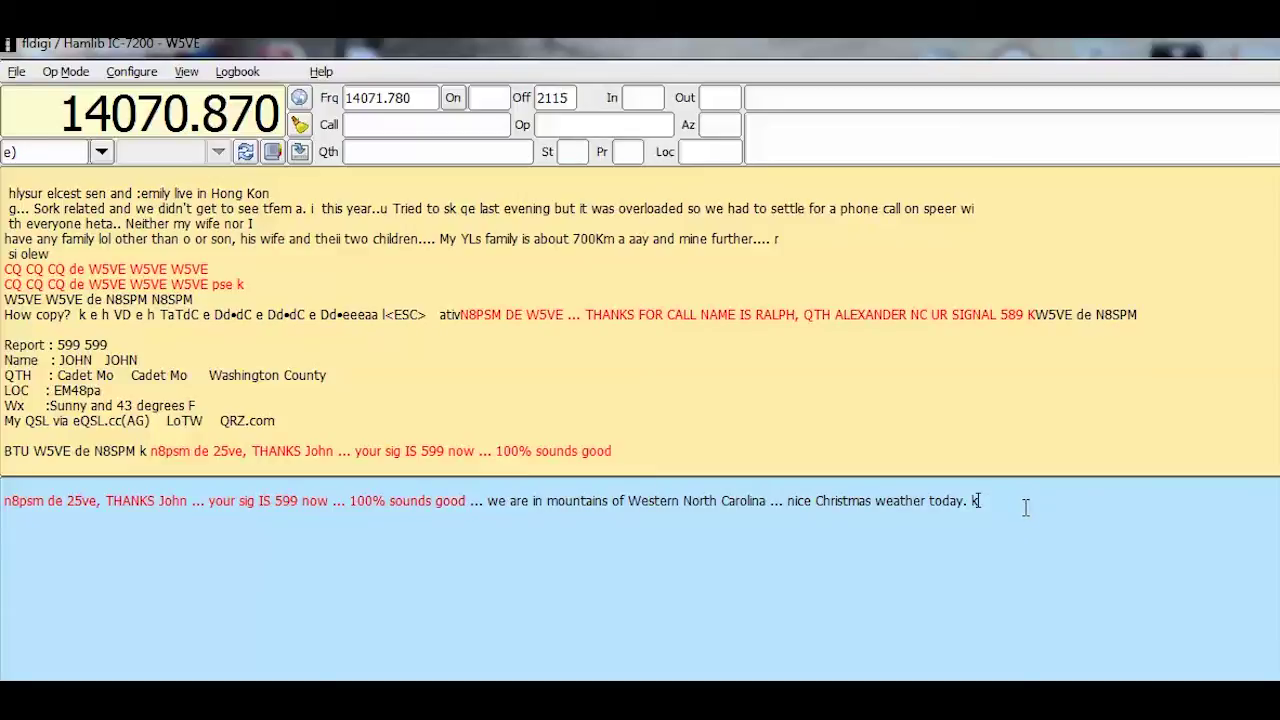
key("BackSpace")
key("BackSpace")
type("de W")
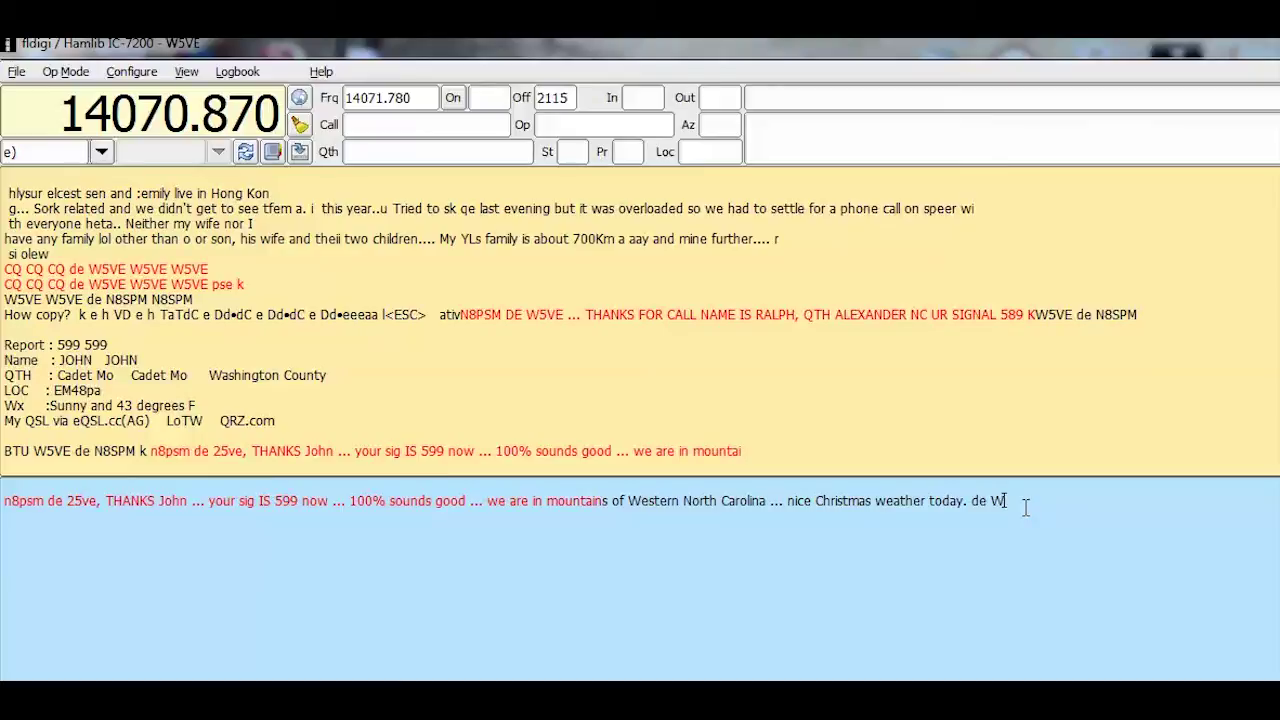
type("5VE")
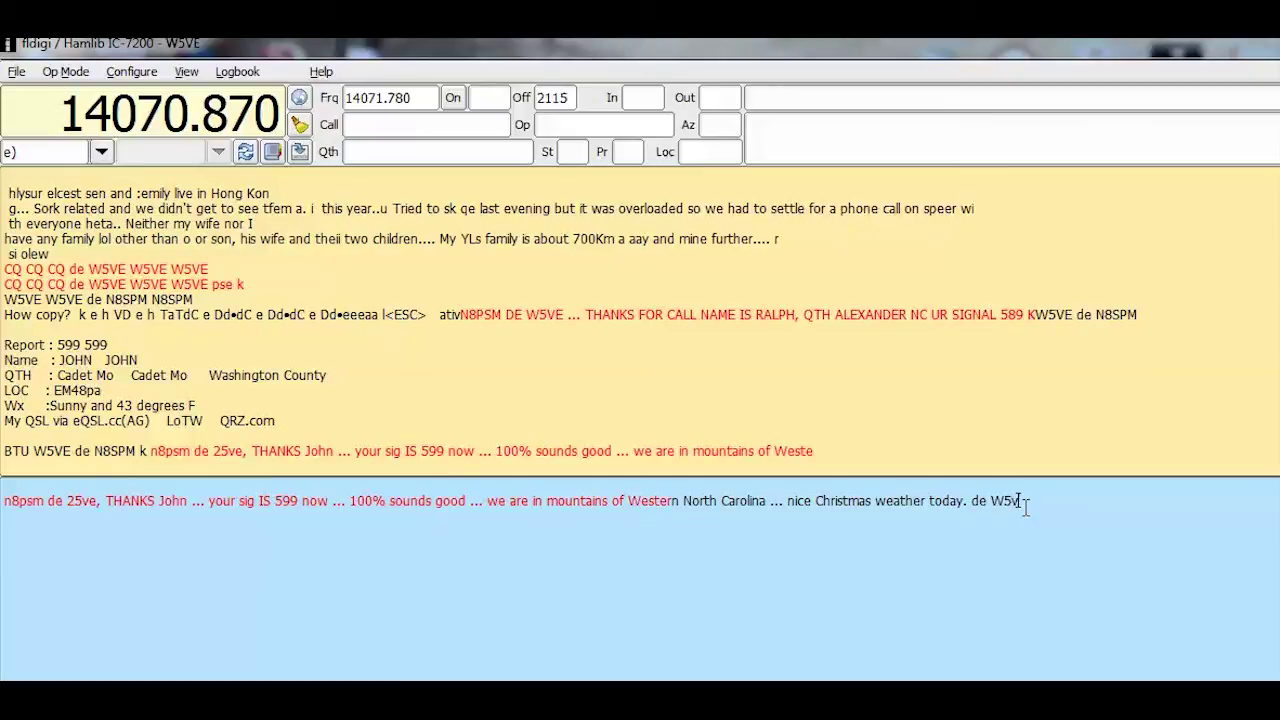
type(" k")
key("Return")
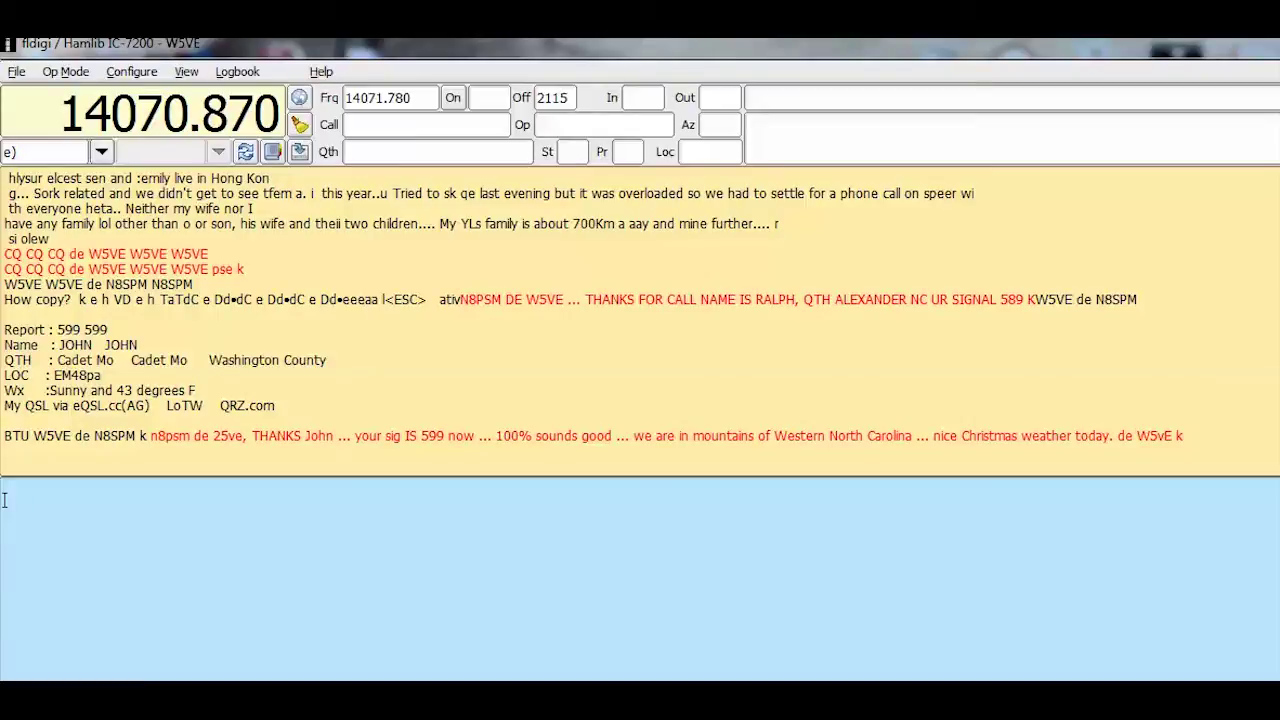
- Type the reply: new to PSK31, only 3rd contact, ICOM IC-7200 with QSO King antenna made in Missouri
type("N8PSM de ")
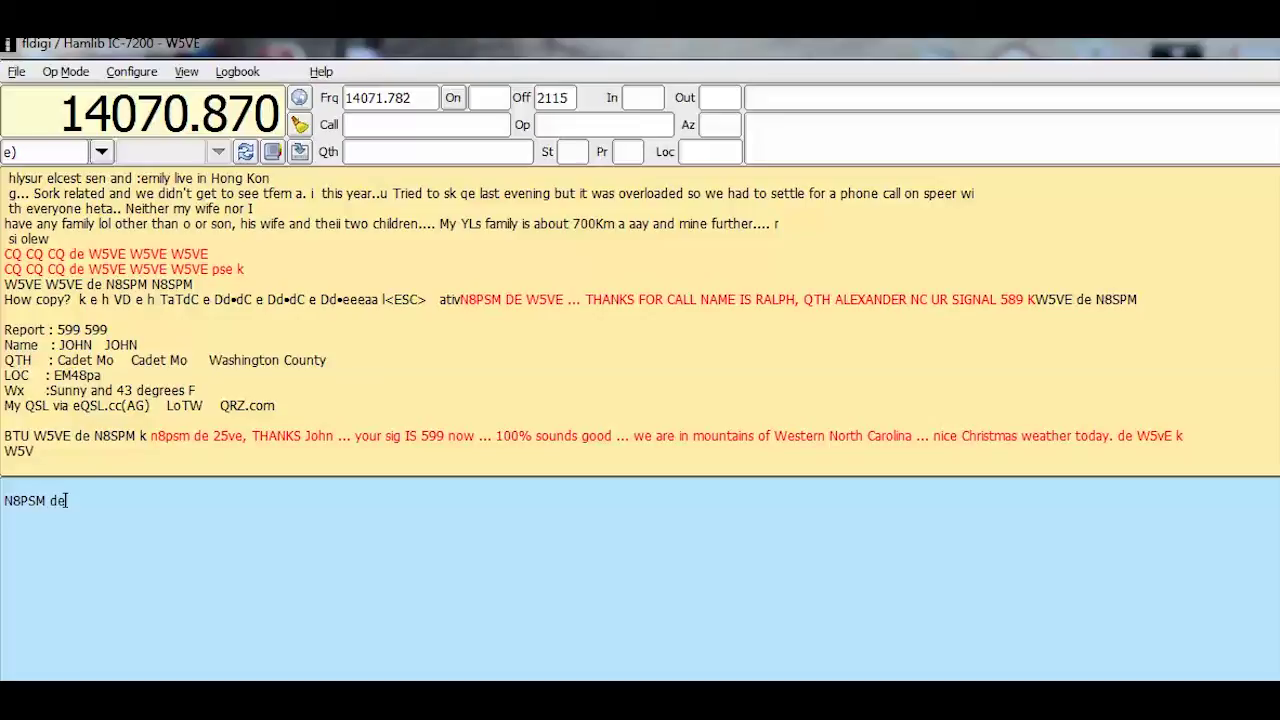
type("W5VE")
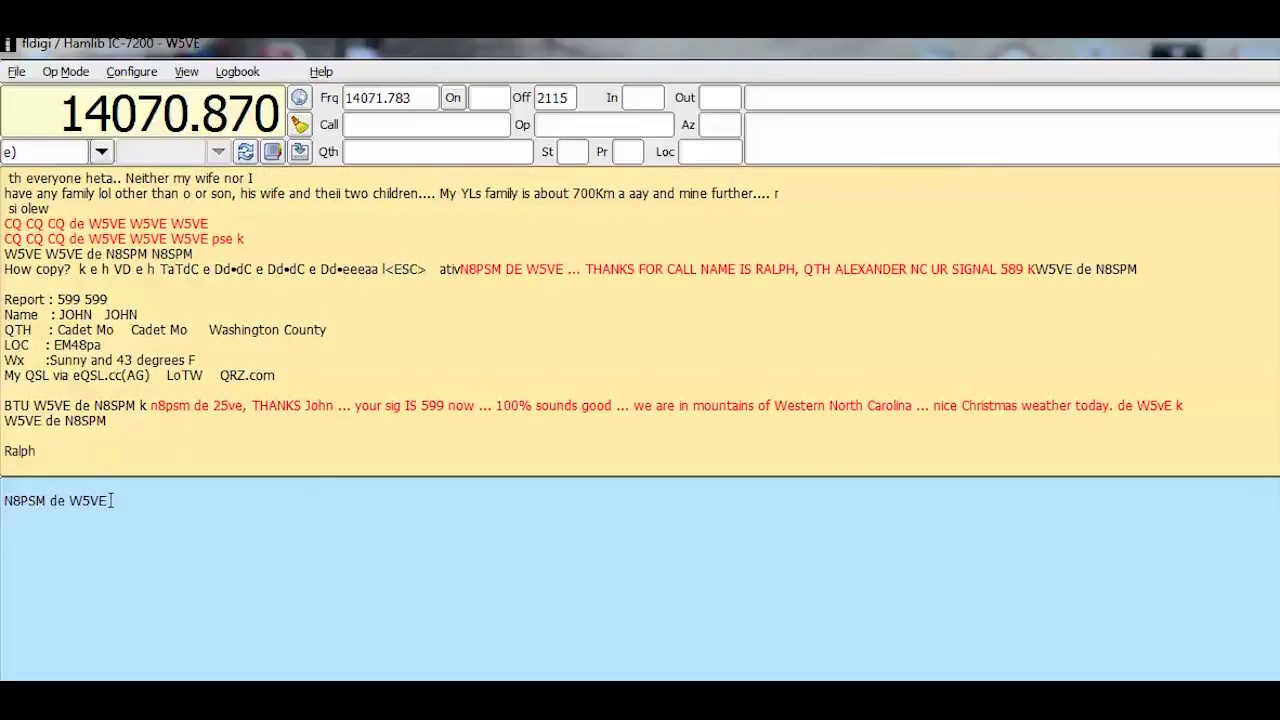
type(" .... new t")
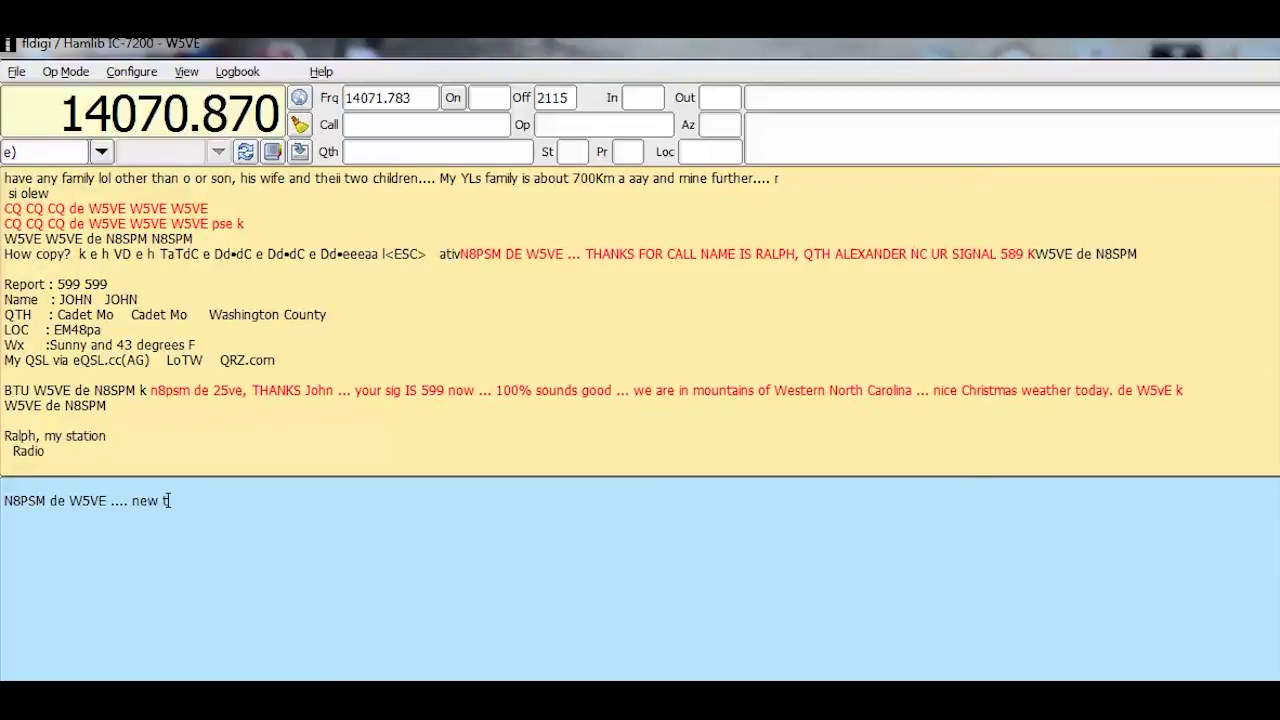
type("o PSK31")
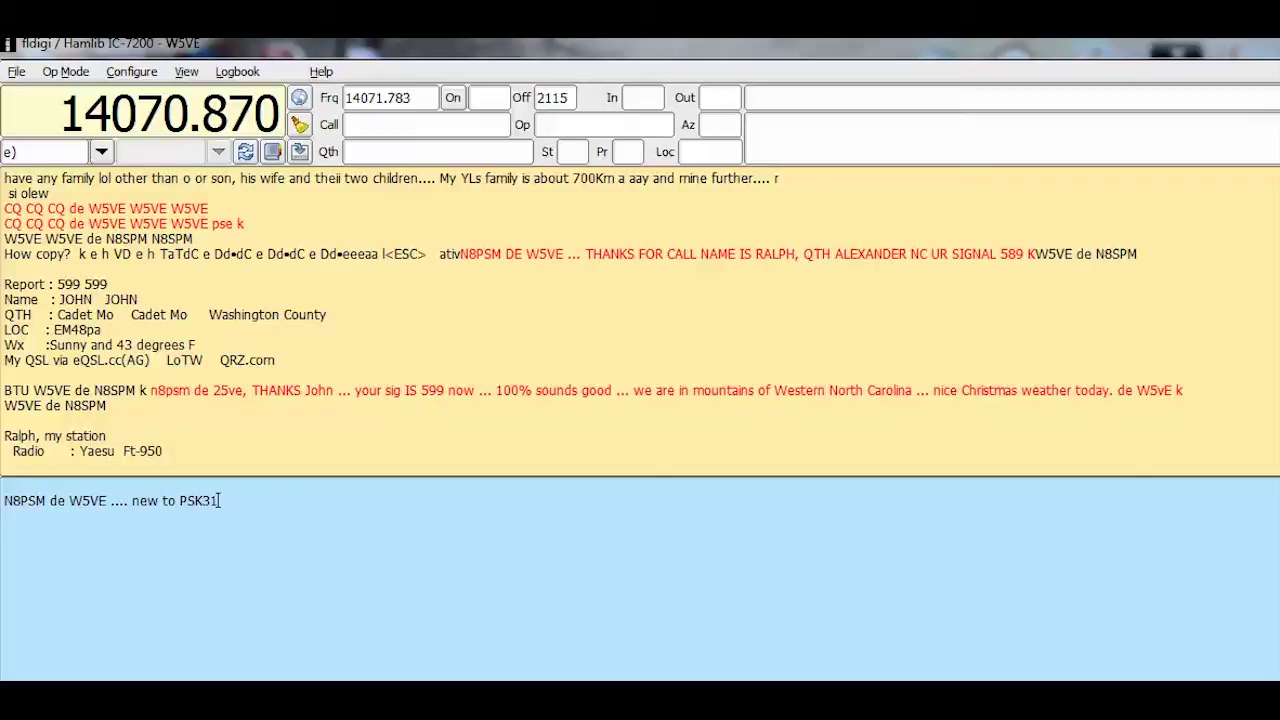
type(" ... getting used to it")
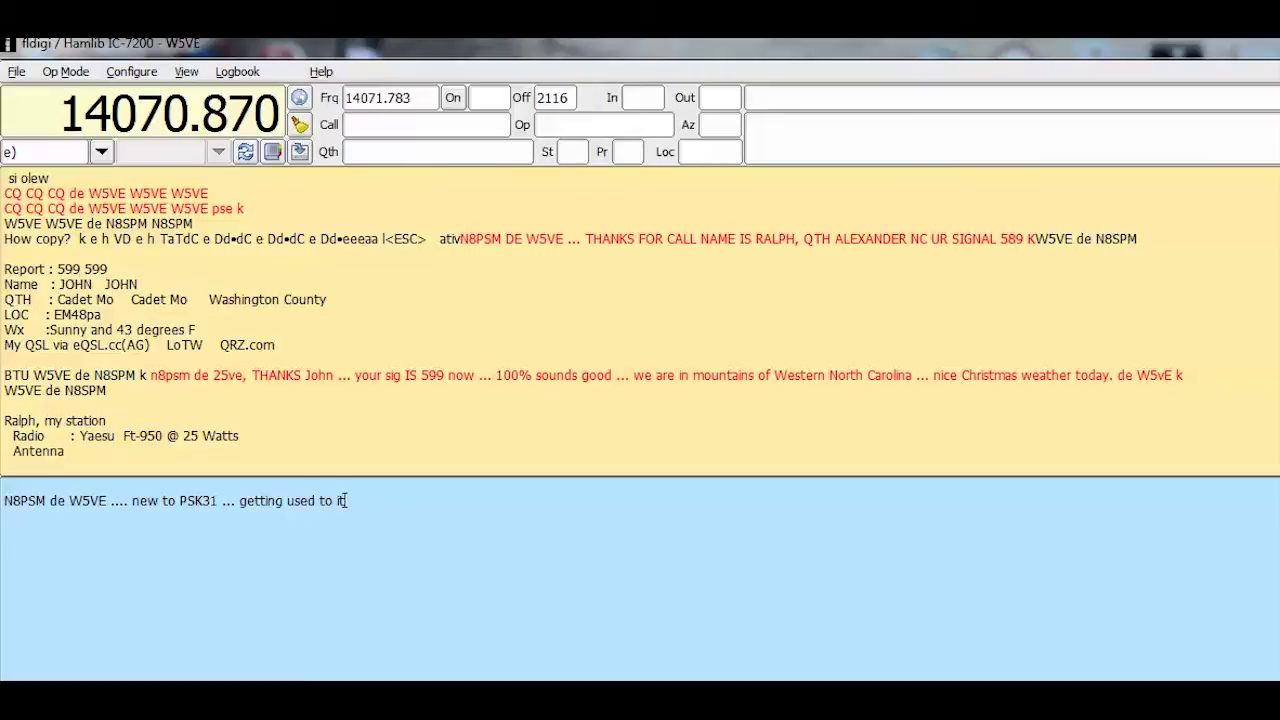
type(" ... only 3rd contact. ")
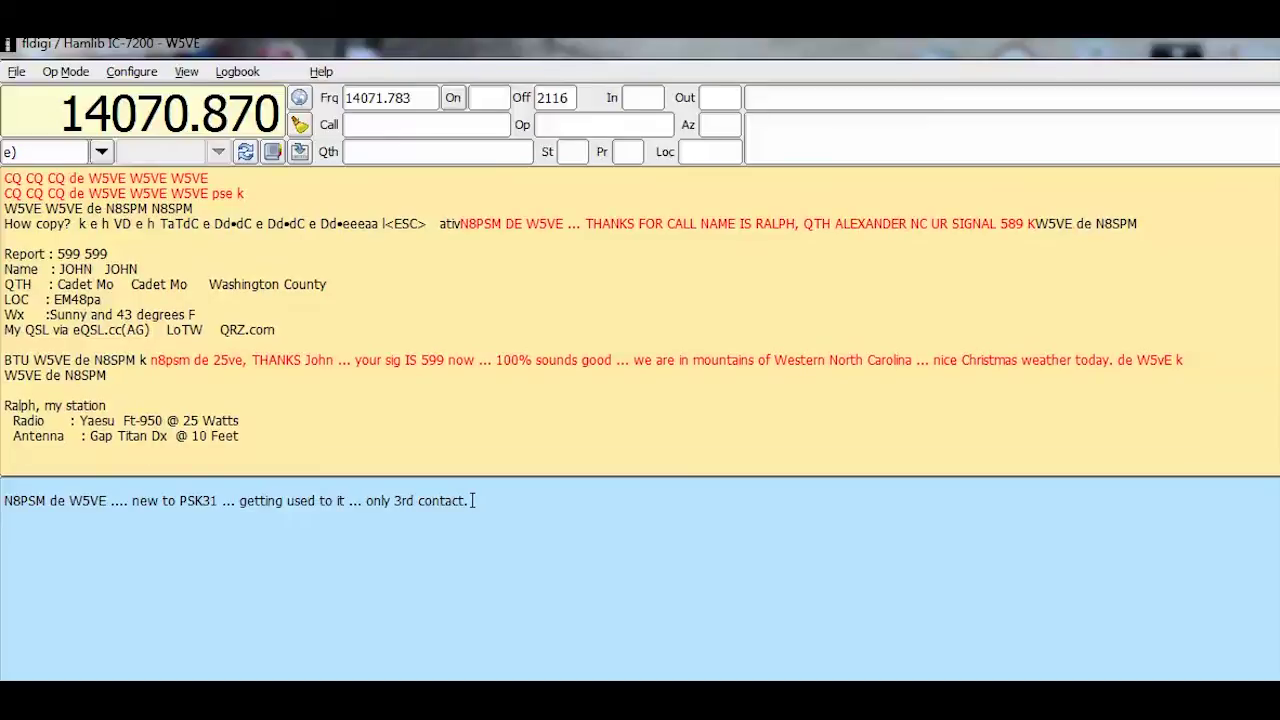
type(";-) ... learning to")
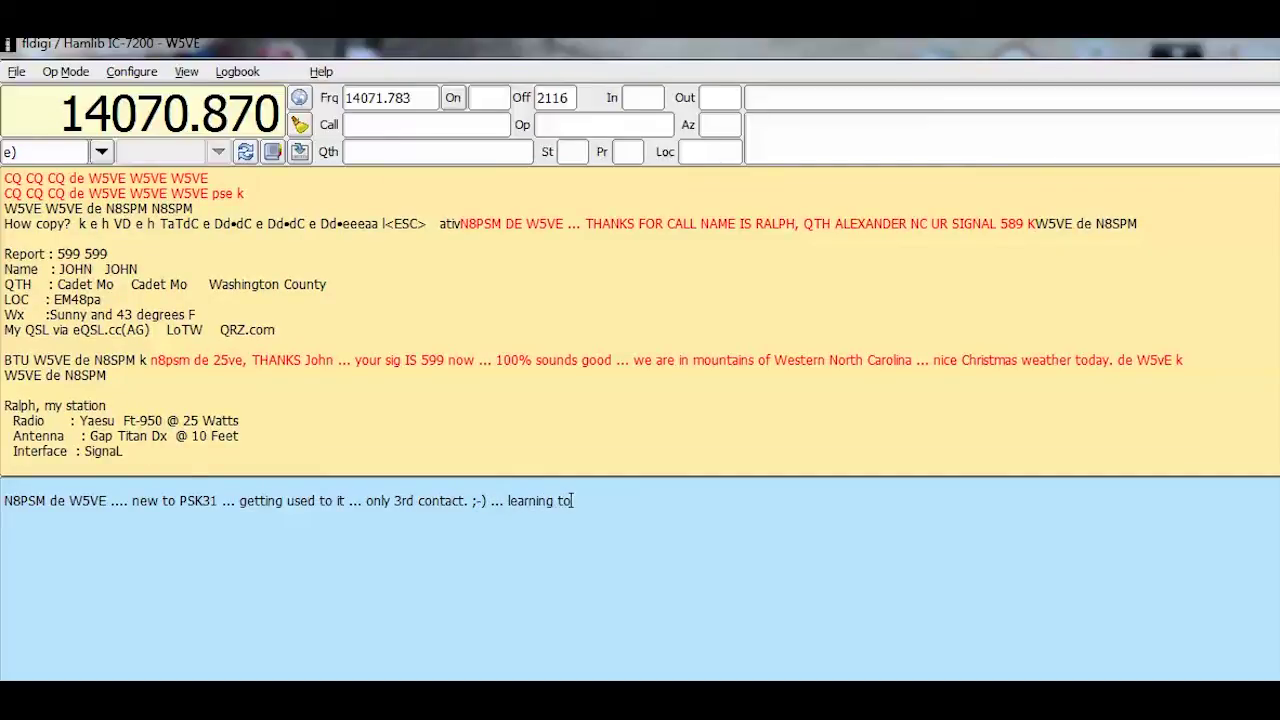
type(" type a")
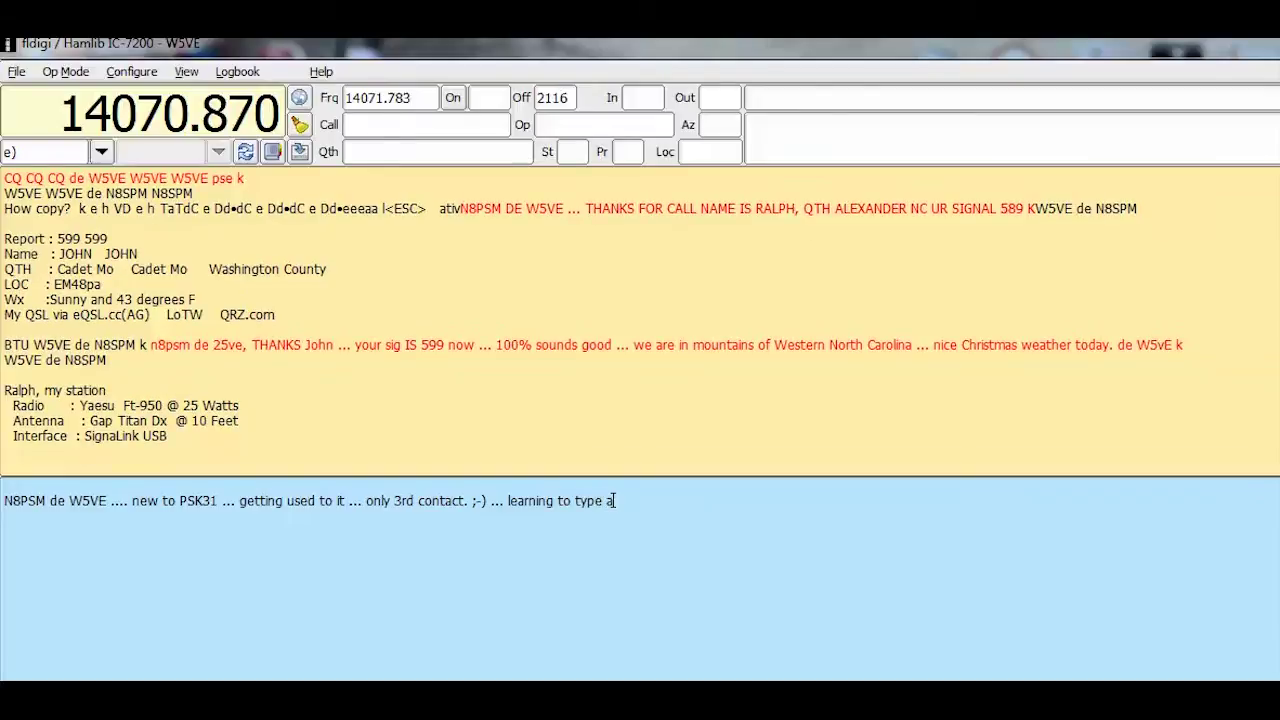
type("head. ... nice")
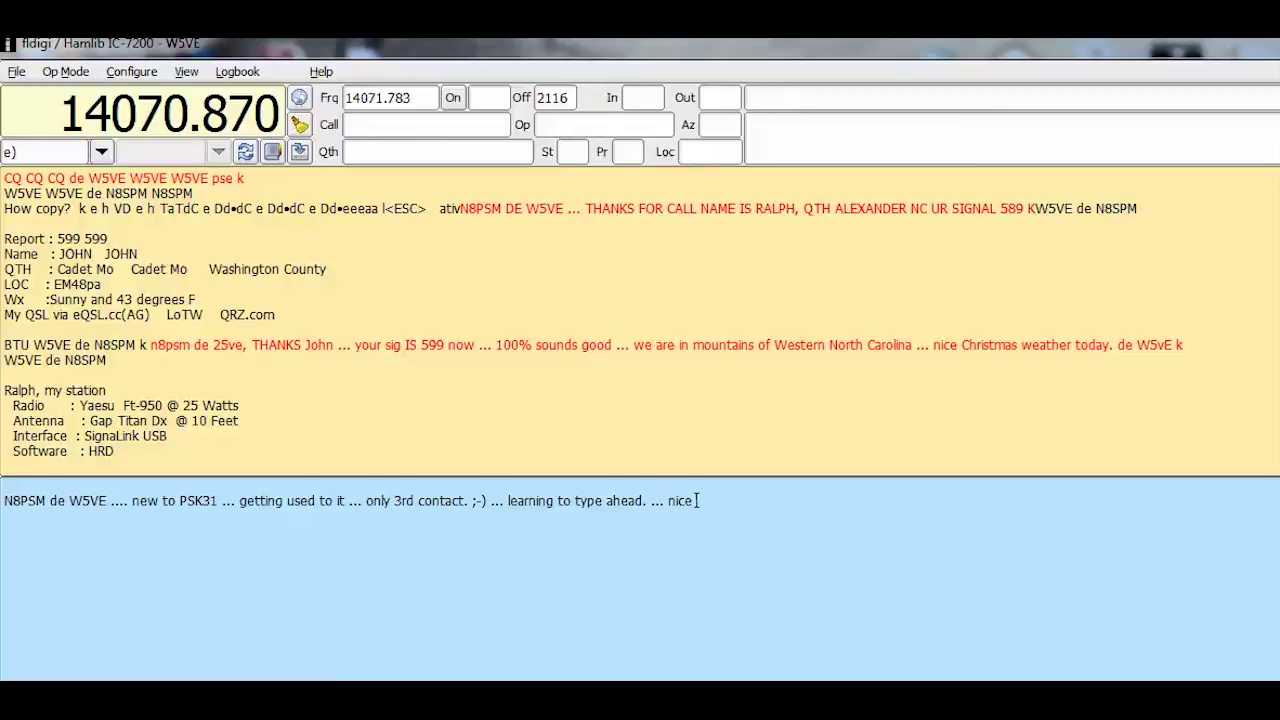
type(" station ... mine is ")
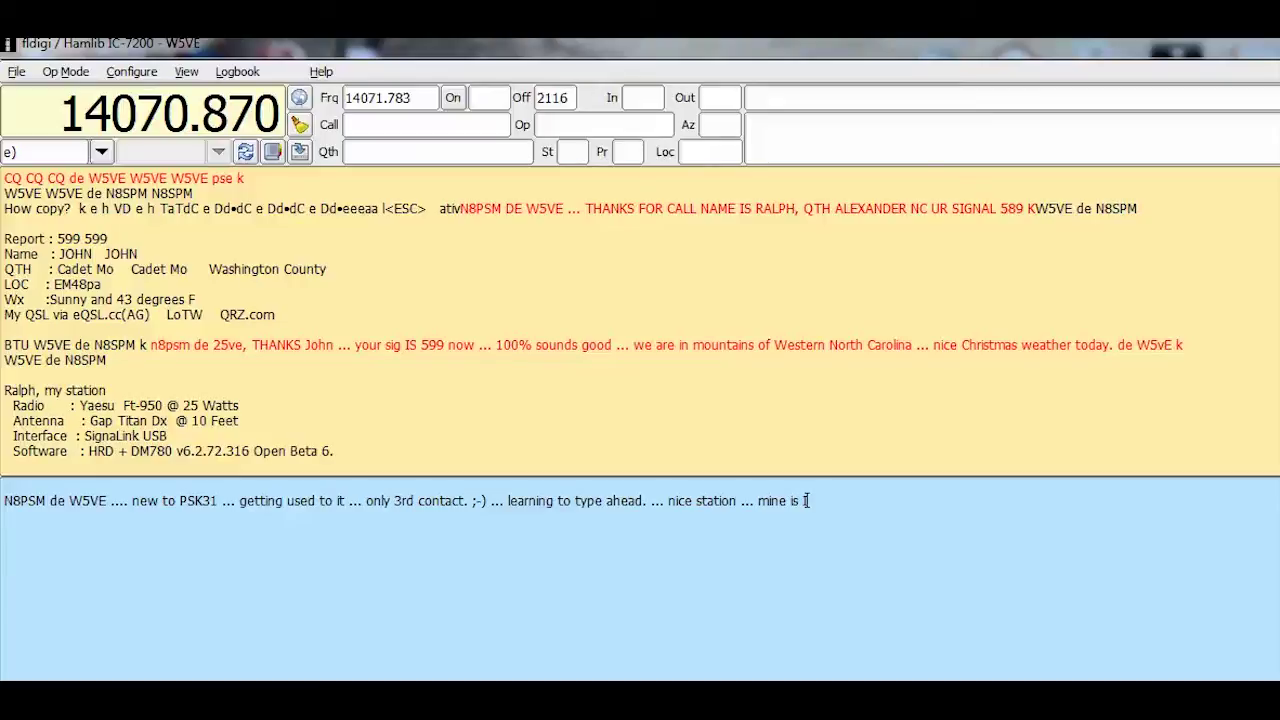
type(" ICOM IC-72")
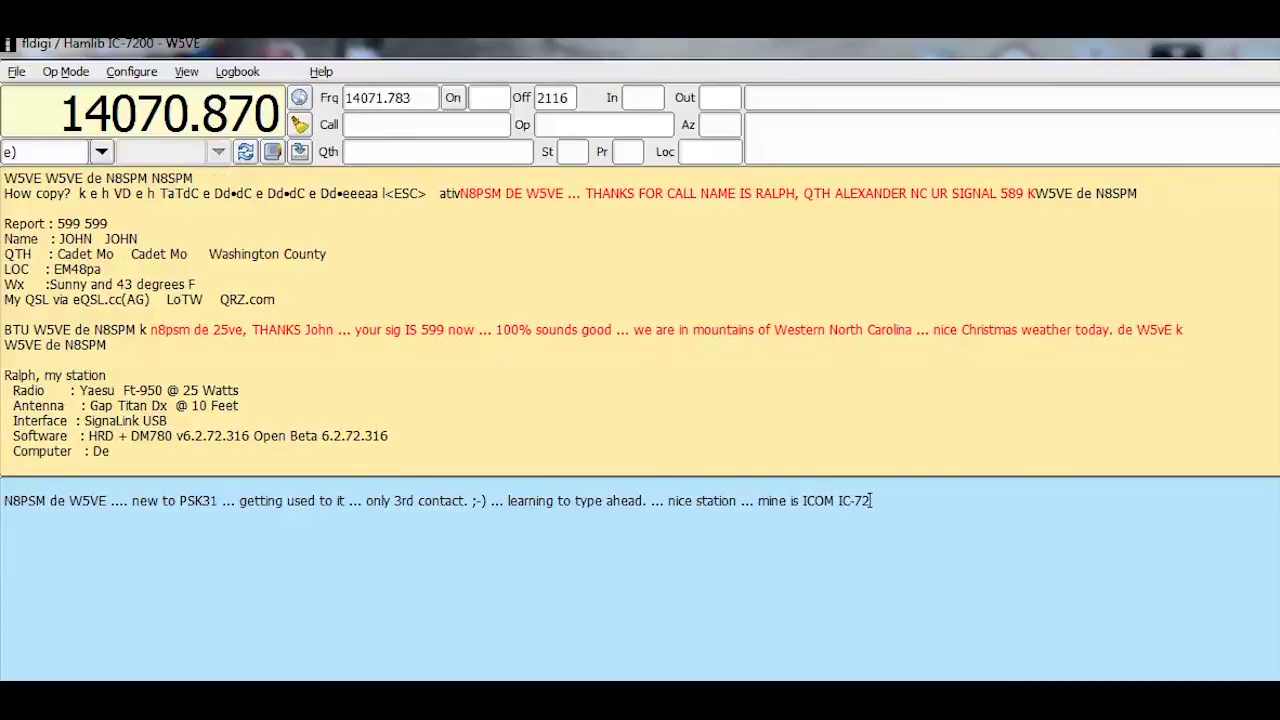
type("000 with")
key("BackSpace")
key("BackSpace")
key("BackSpace")
key("BackSpace")
key("BackSpace")
key("BackSpace")
key("BackSpace")
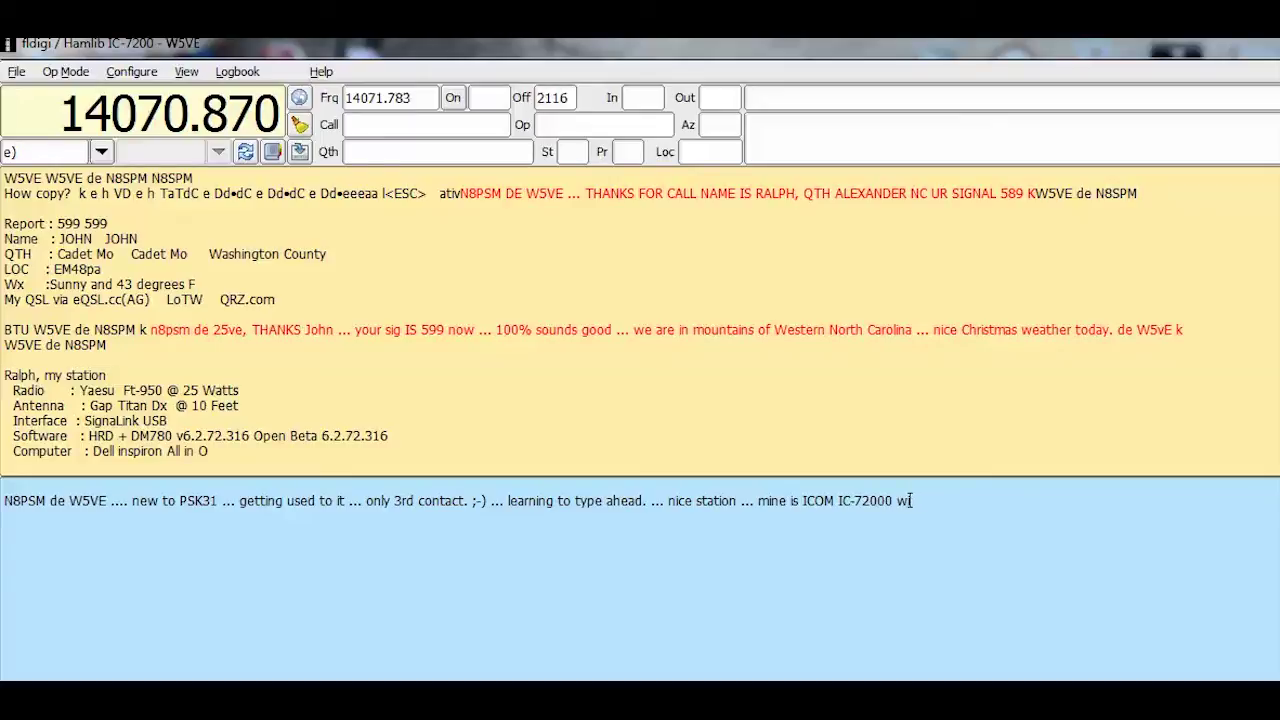
type("with Q")
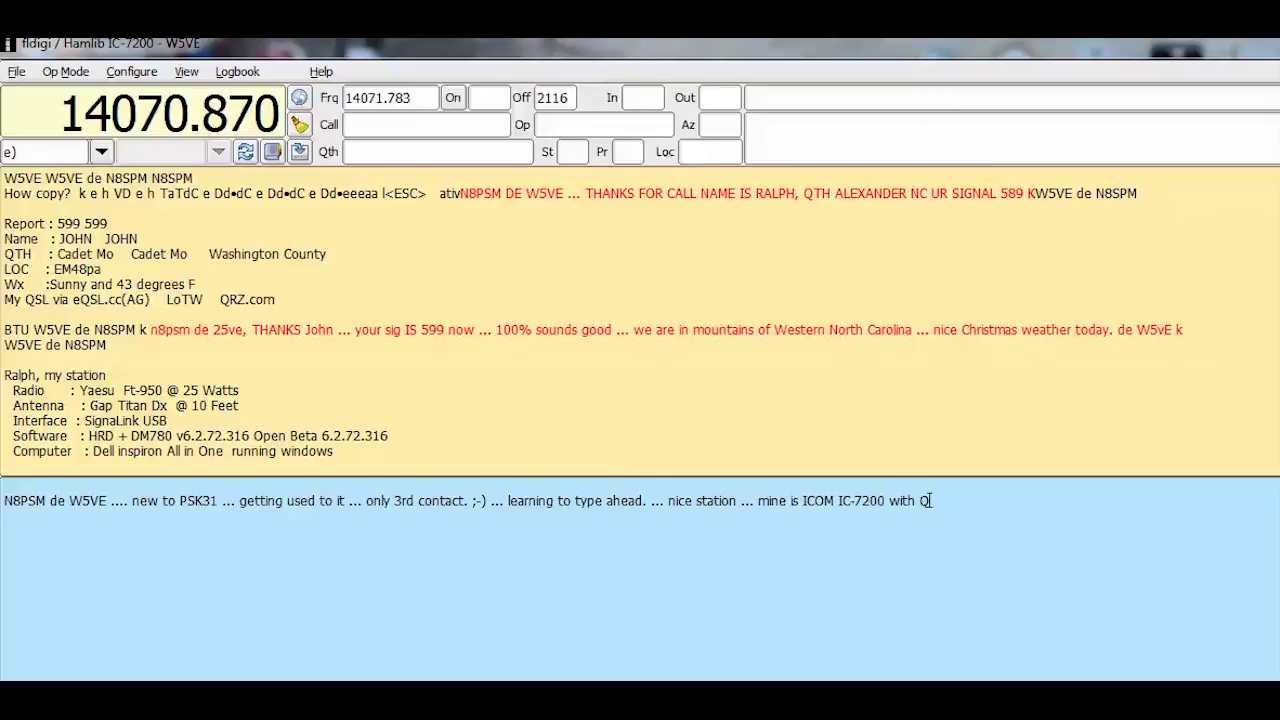
type("SO K")
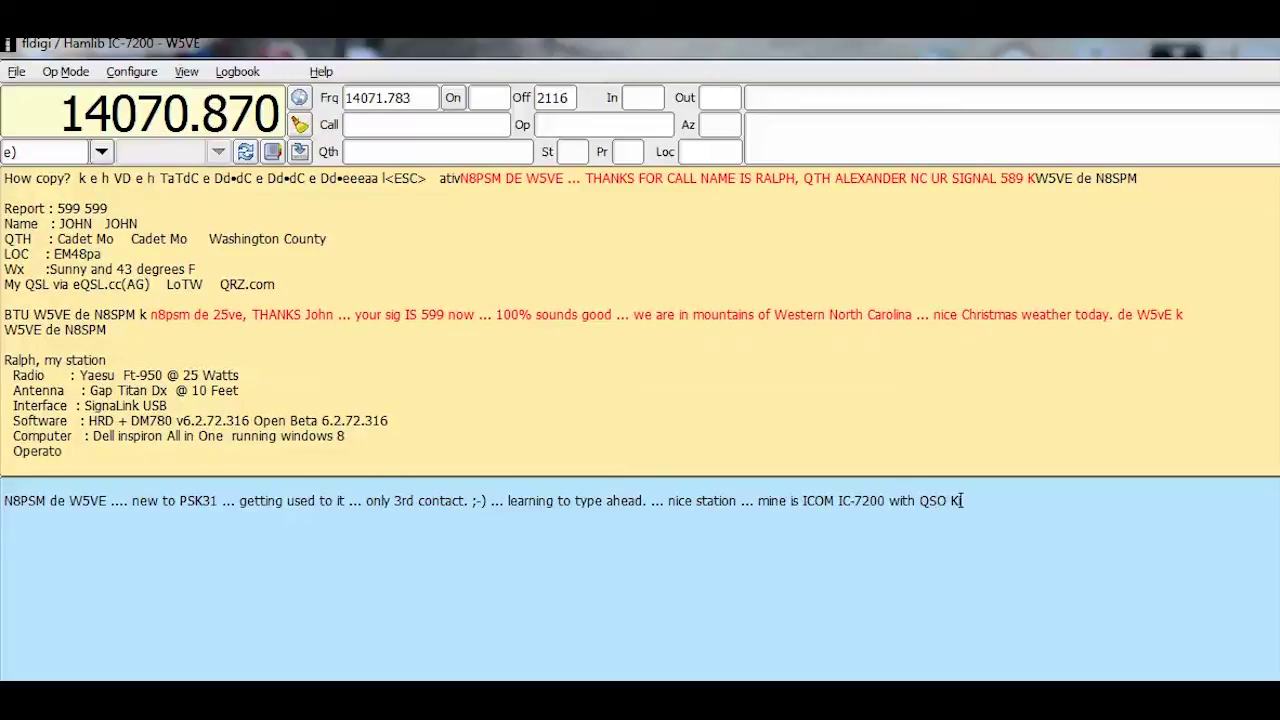
type("ing ant. amd")
key("BackSpace")
key("BackSpace")
key("BackSpace")
key("BackSpace")
key("BackSpace")
type("made in")
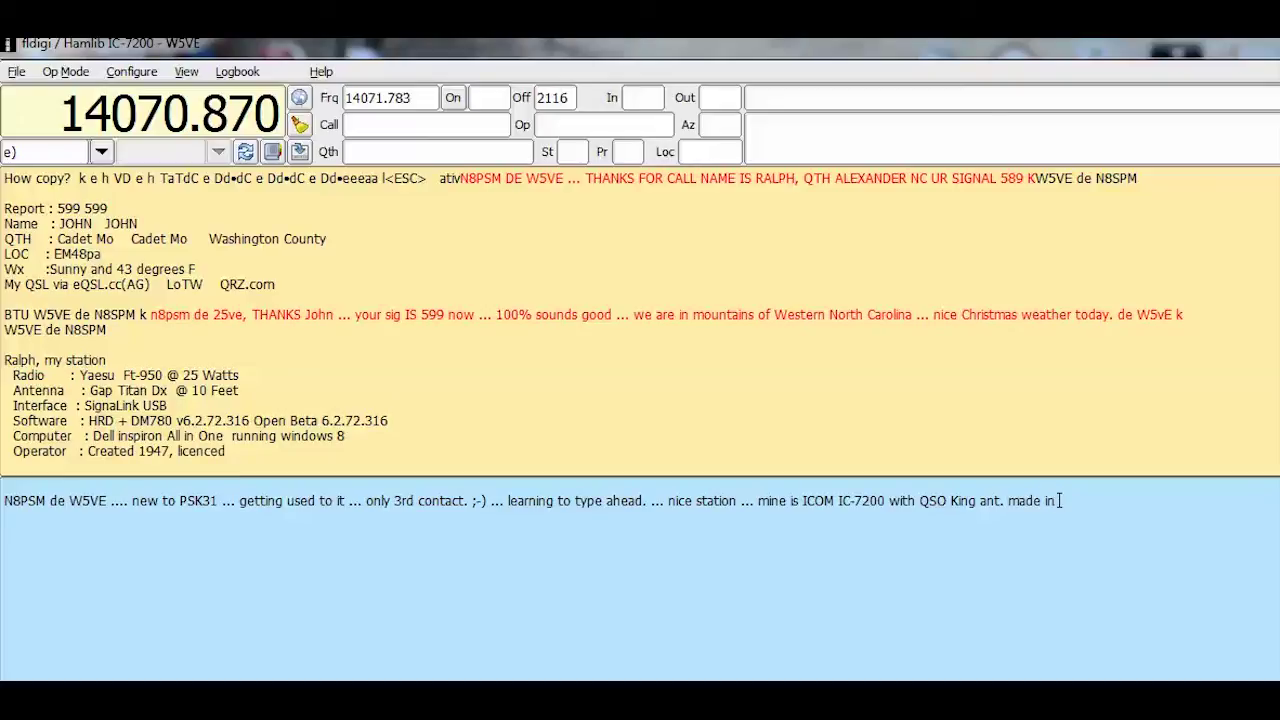
type(" Mo")
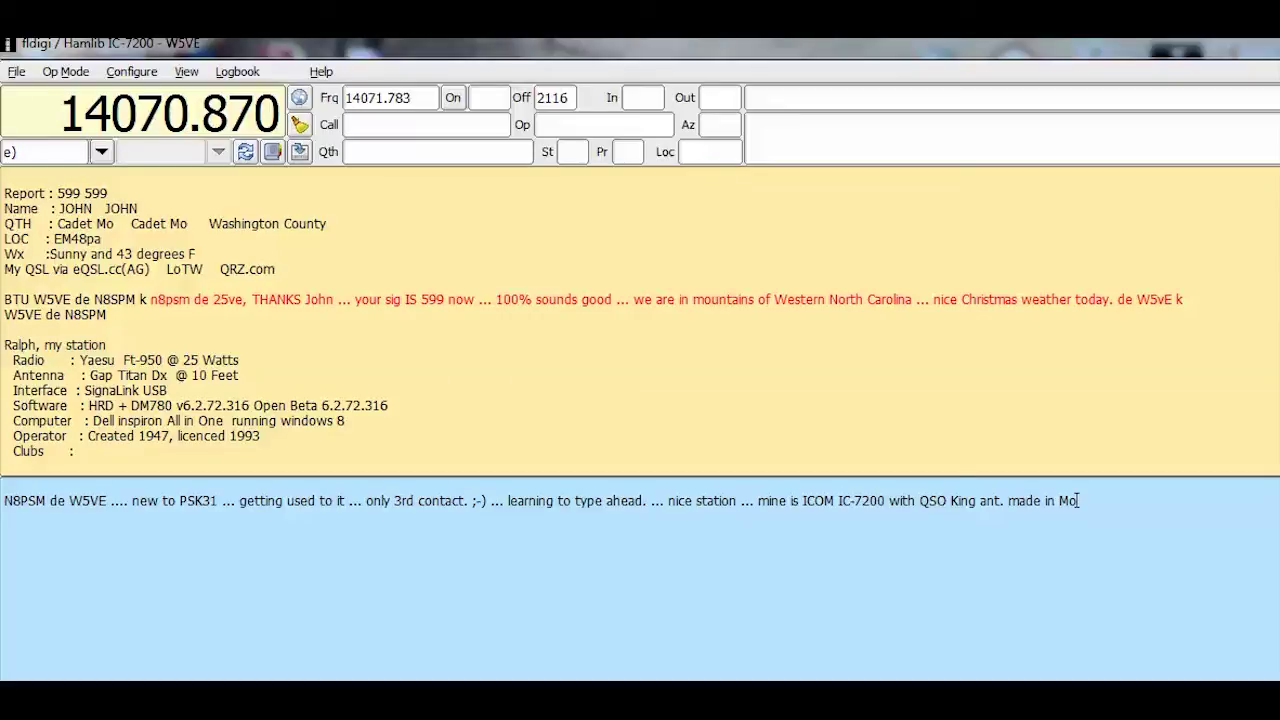
key("BackSpace")
type("issouri! ...  ")
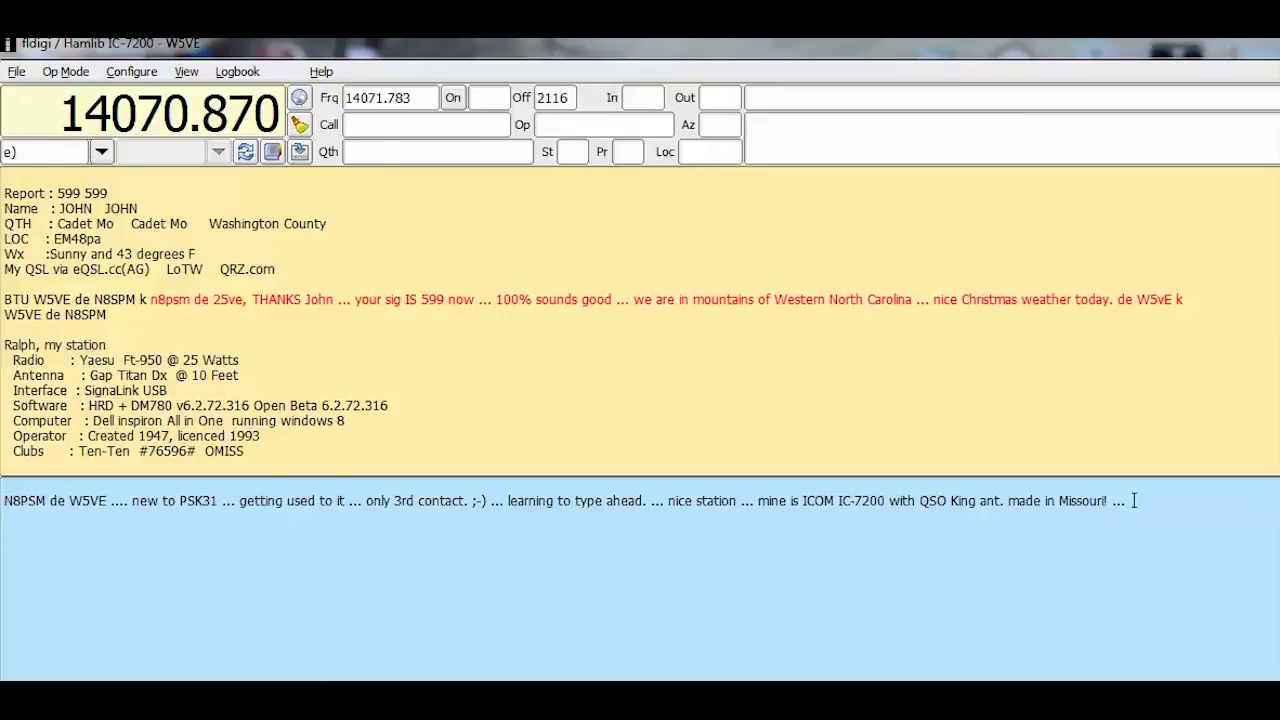
type("created 19")
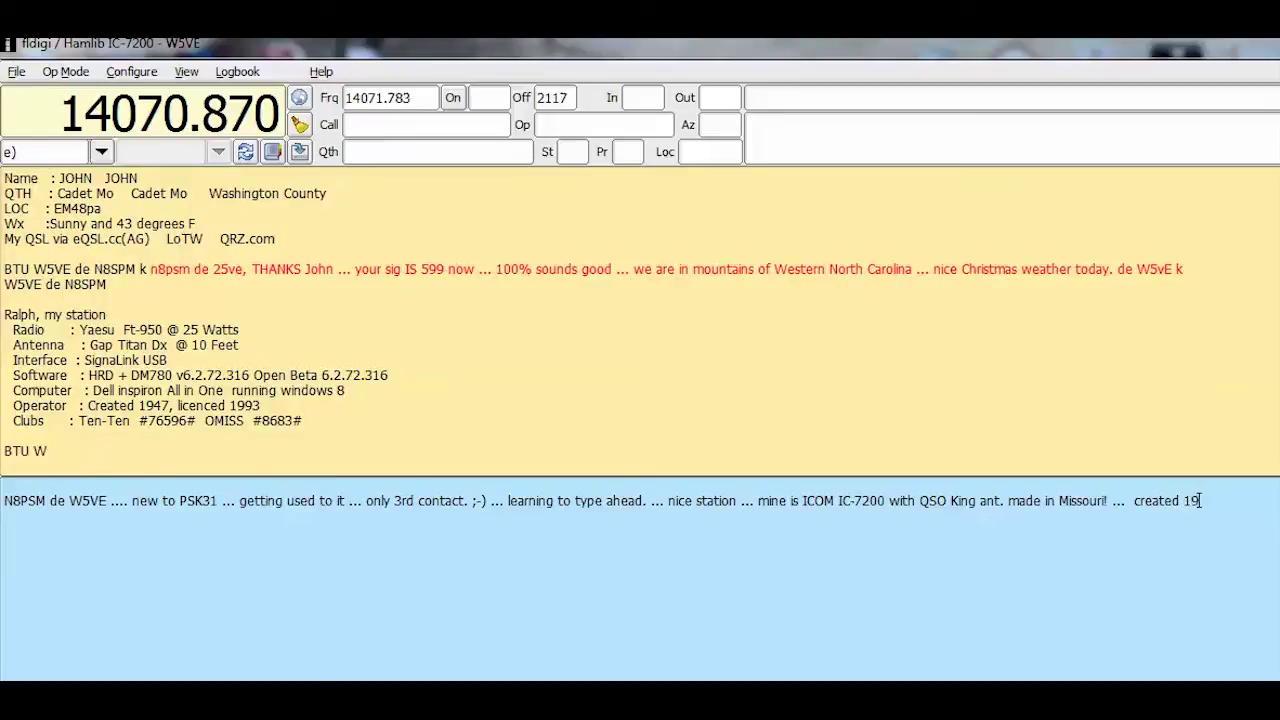
type("45, ham since")
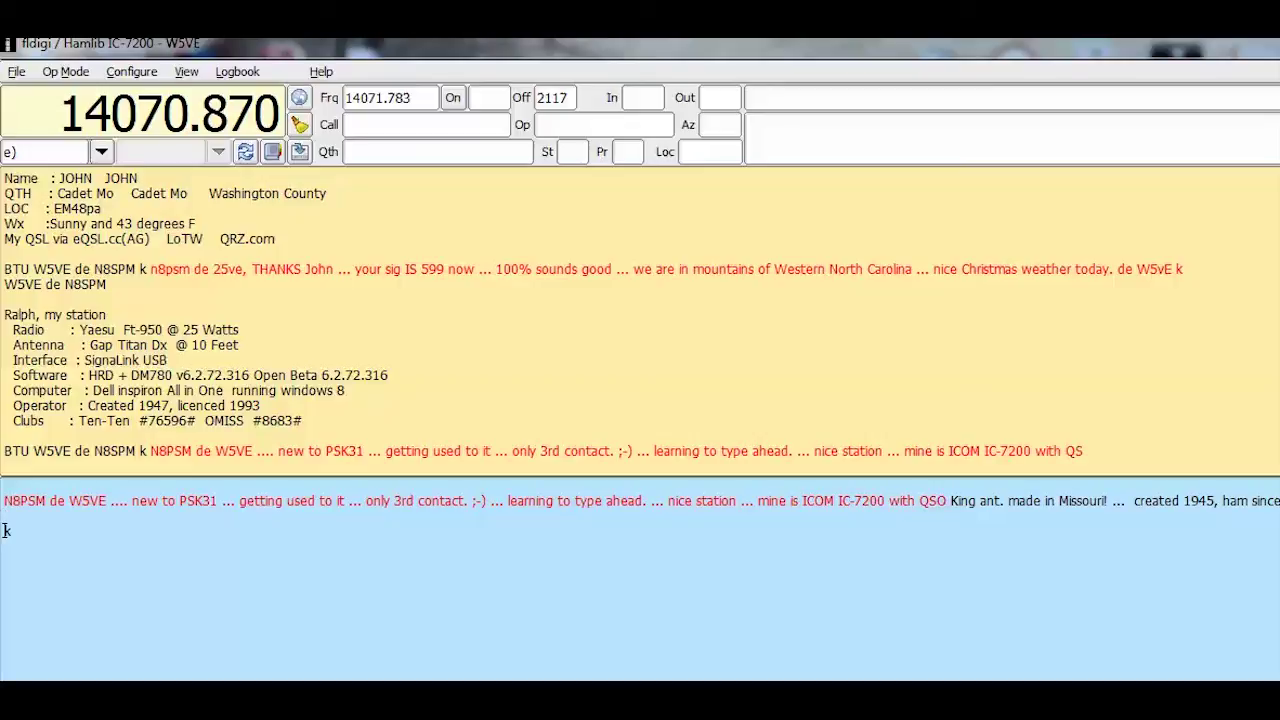
- Add the closing line 'gotta get me some more macros typed in, eh? k', correcting typos
type("gotta get")
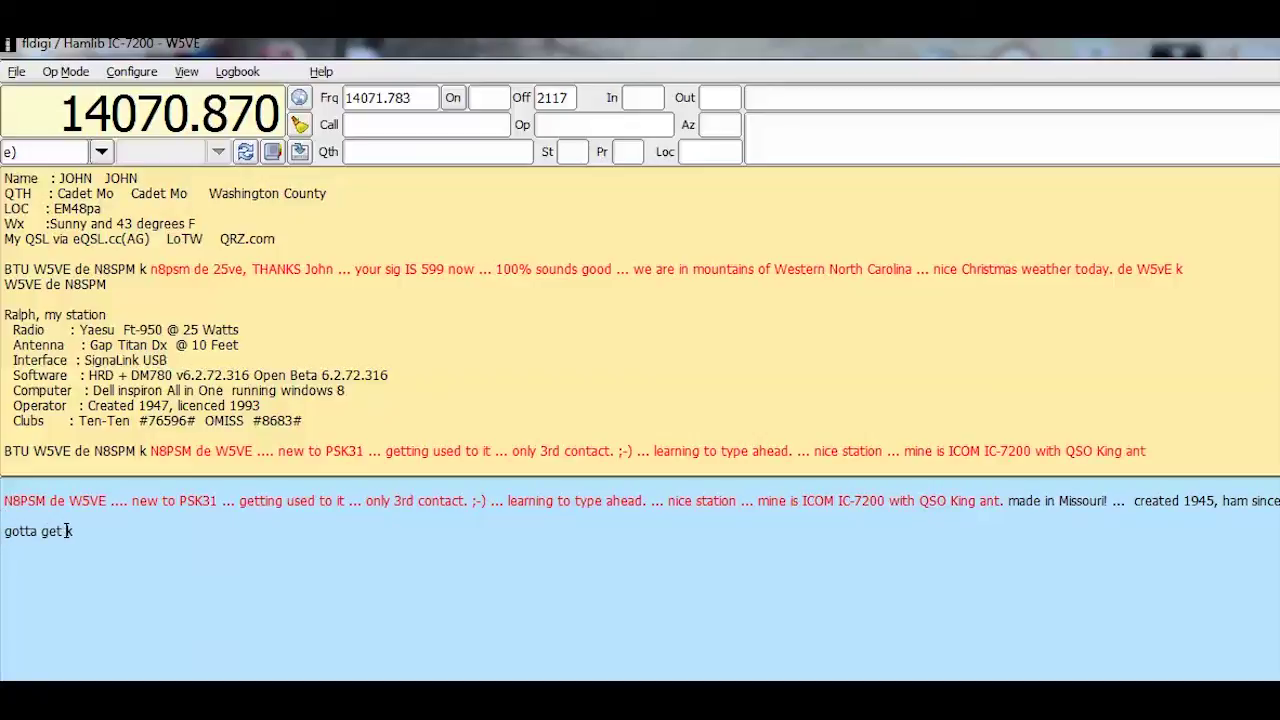
type(" me some more M")
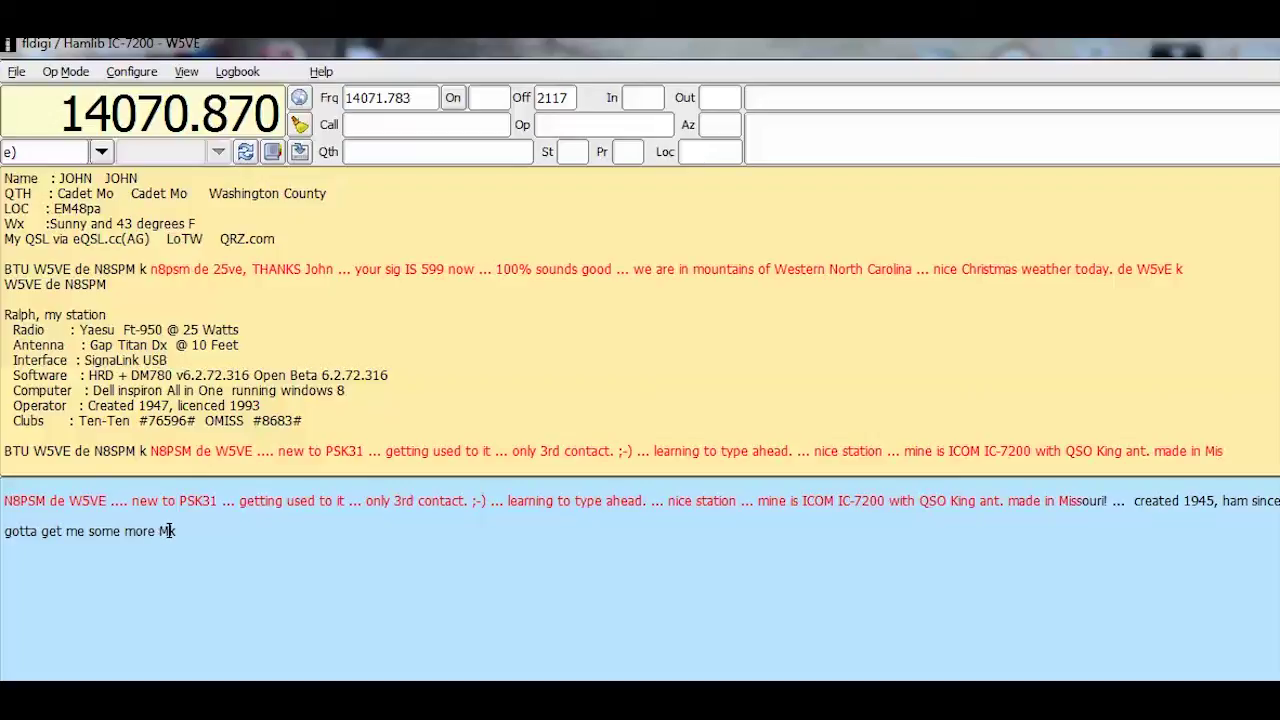
key("BackSpace")
type("macros typed in.")
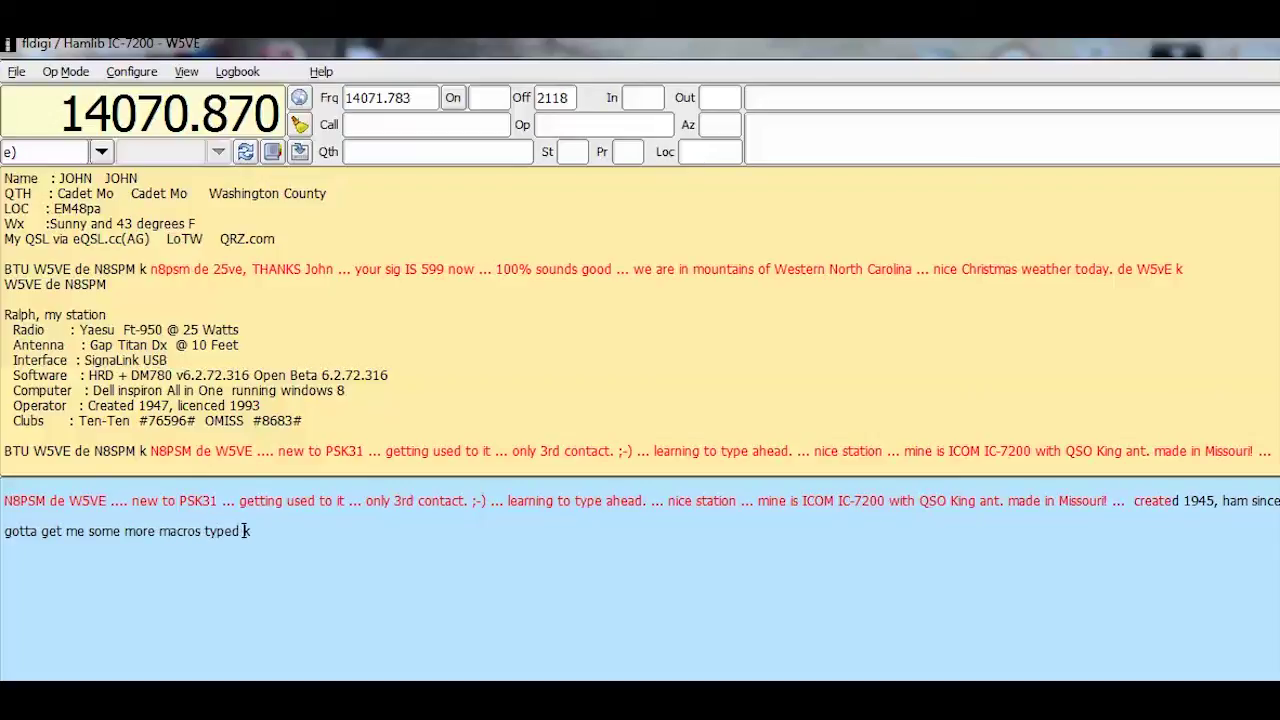
key("BackSpace")
type(", eh? k")
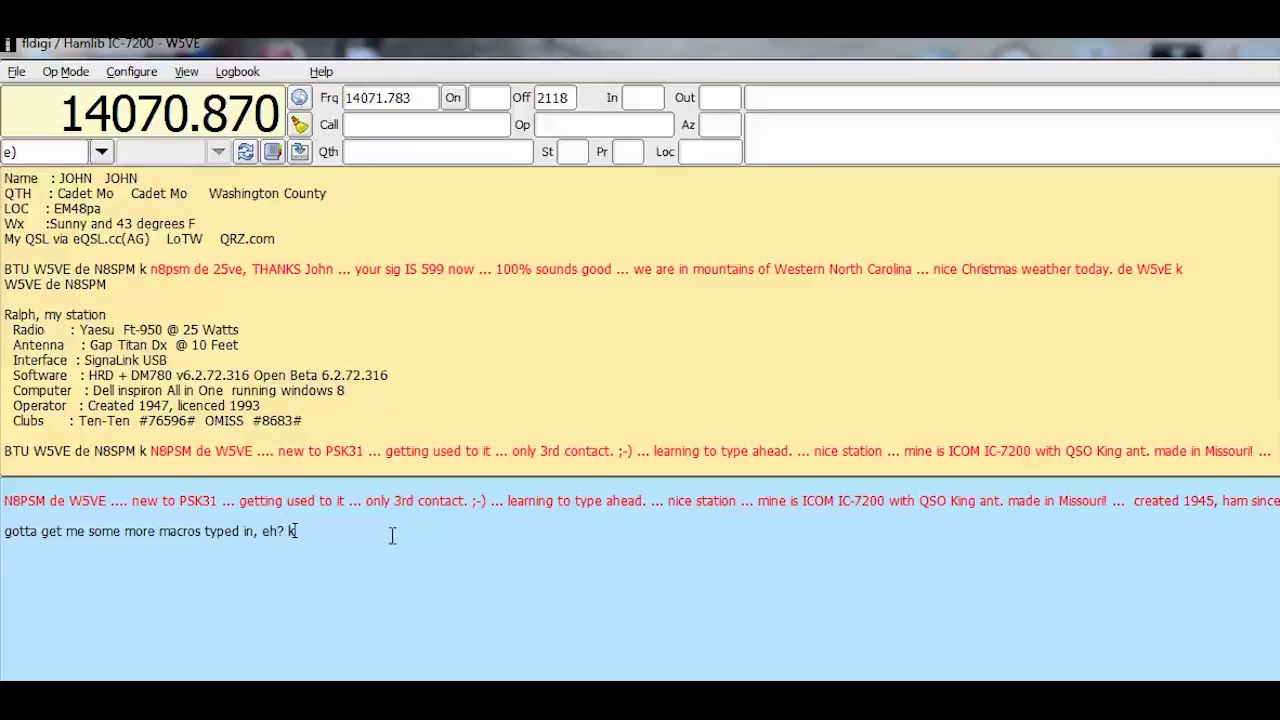